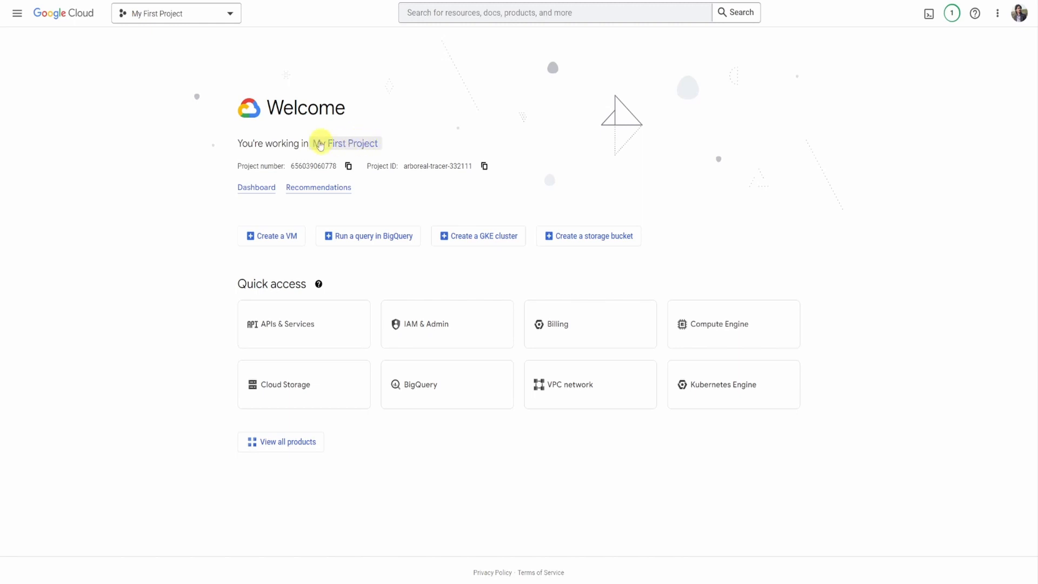
left_click(351, 146)
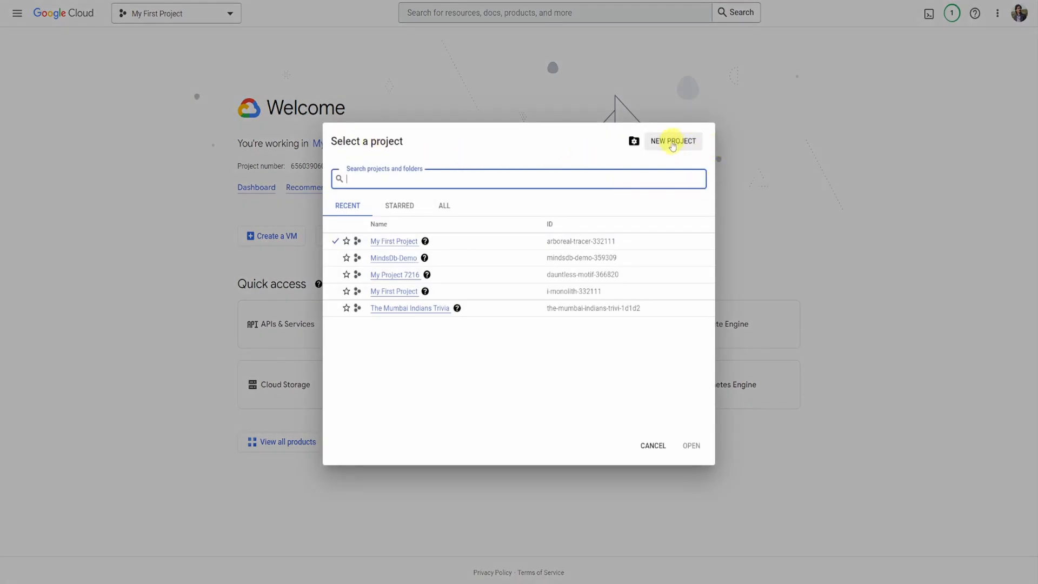
left_click(672, 142)
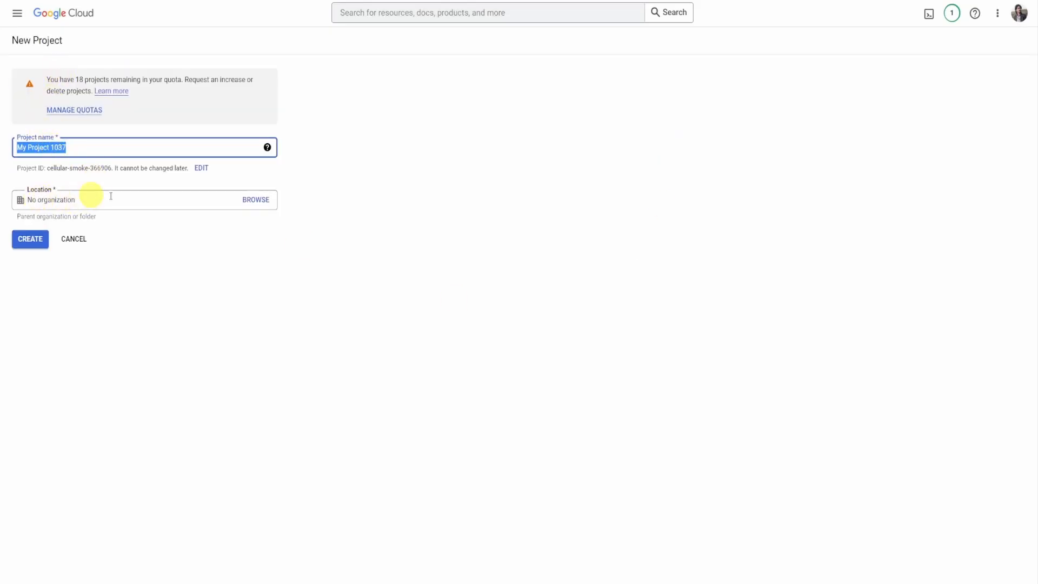
left_click(255, 200)
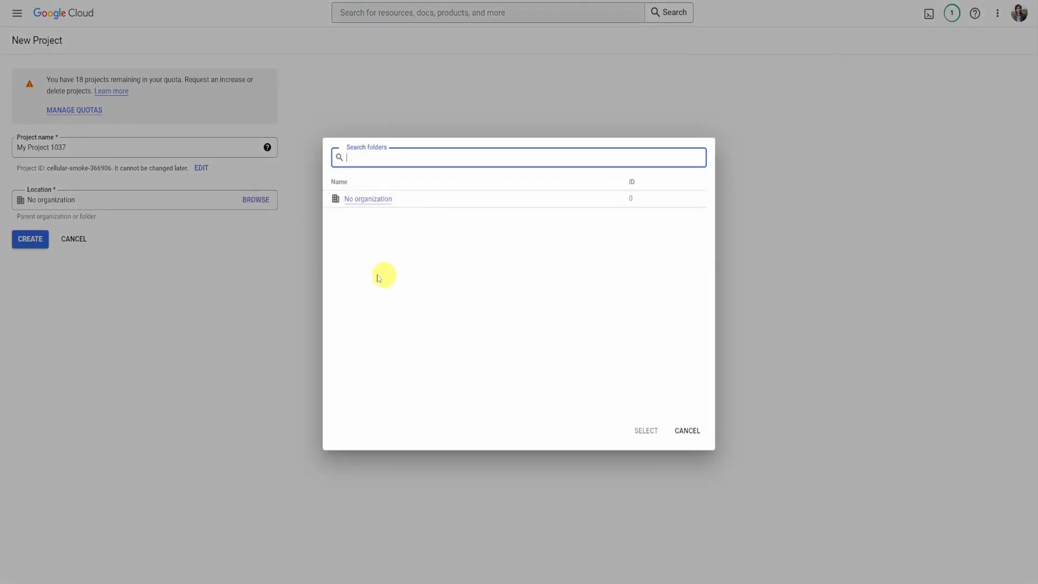
left_click(690, 430)
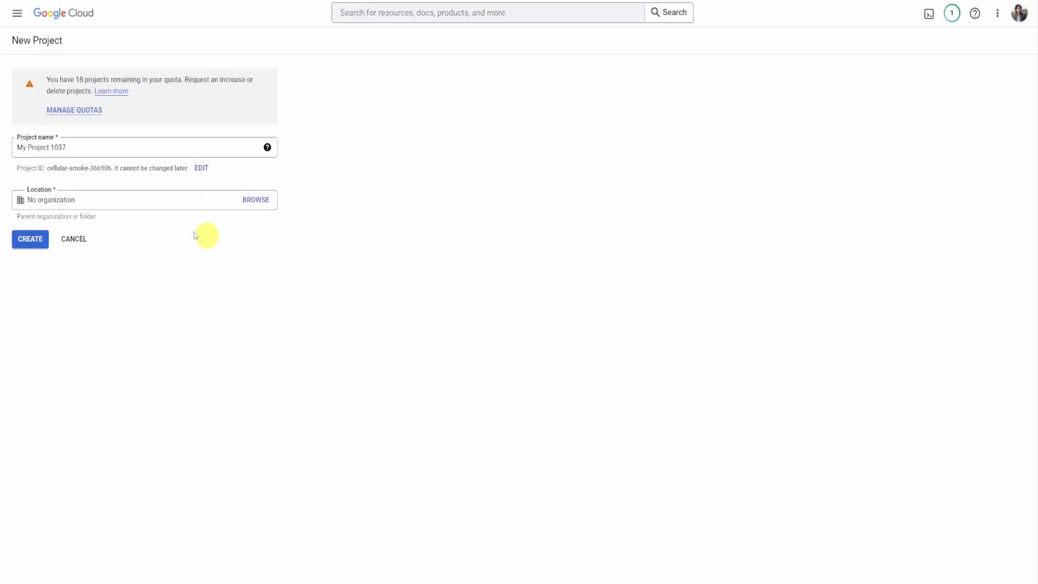
left_click_drag(100, 156, 7, 146)
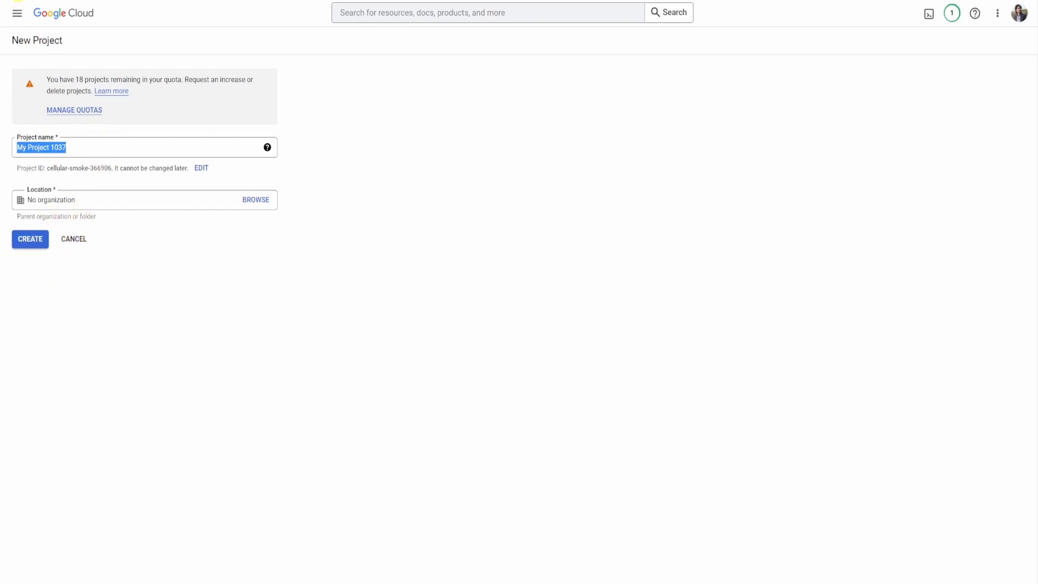
left_click(13, 1)
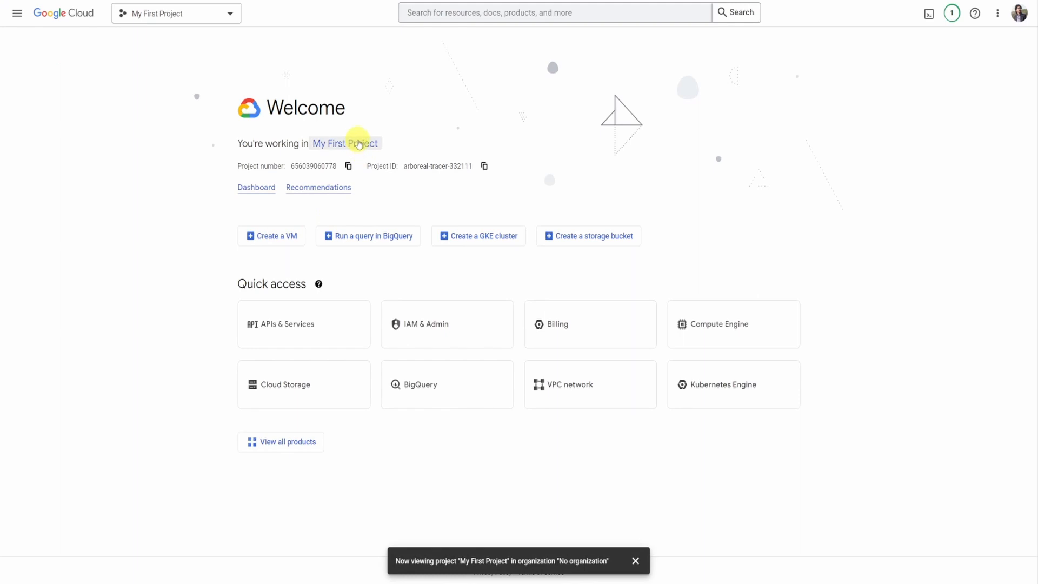
- Switch to the MindsDb-Demo project, start creating a VM and enable the Compute Engine API
left_click(358, 141)
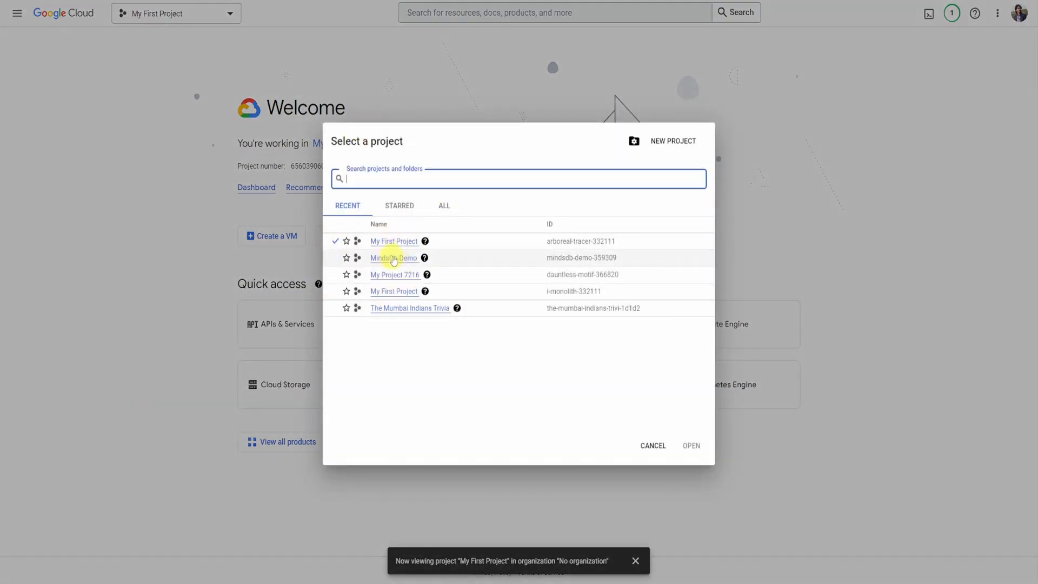
left_click(395, 259)
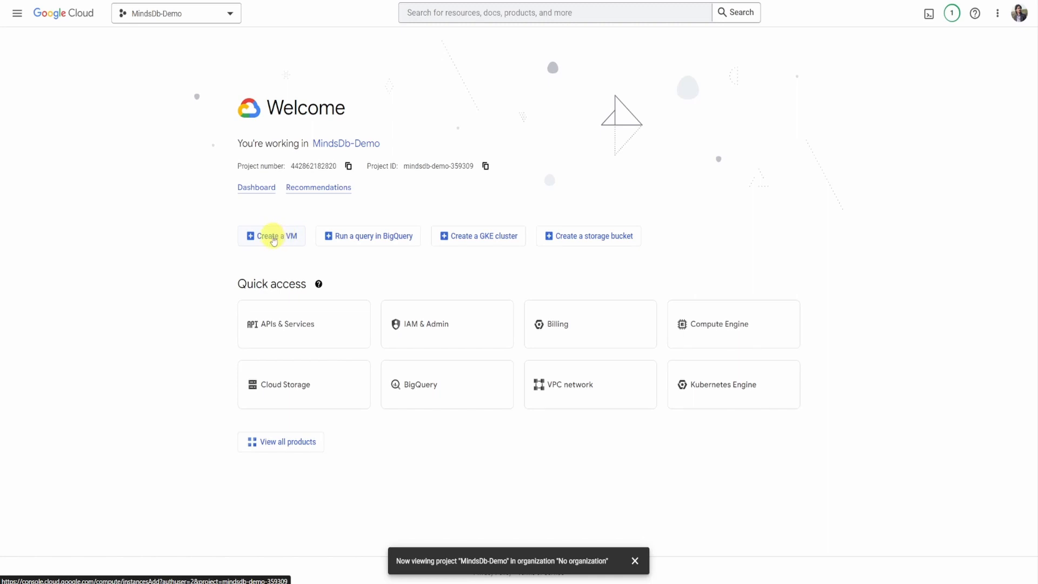
left_click(274, 240)
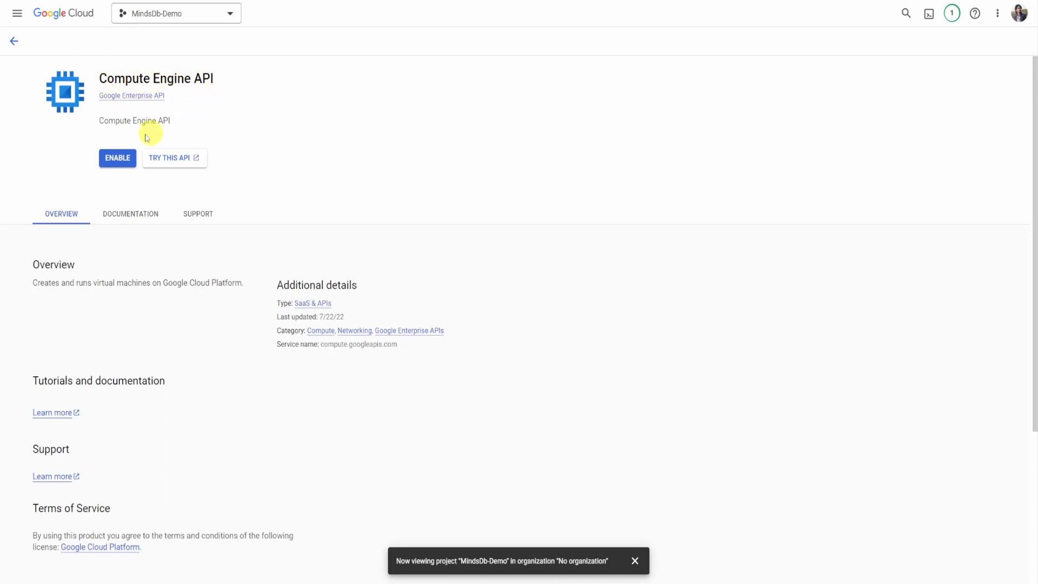
left_click(123, 160)
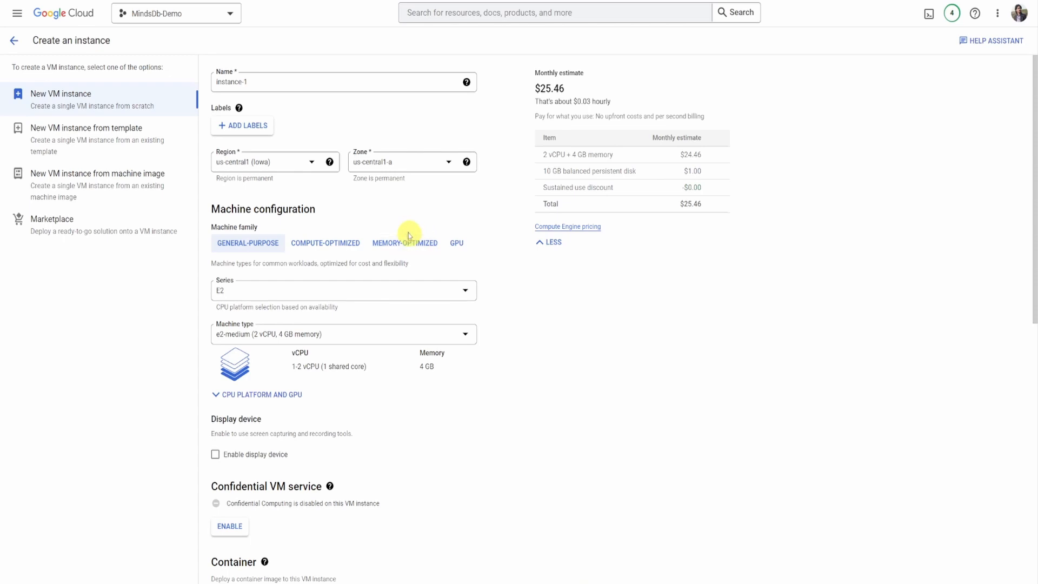
- Name the VM instance mindsdb-demo and place it in region asia-south1 (Mumbai), zone asia-south1-c
triple_click(263, 82)
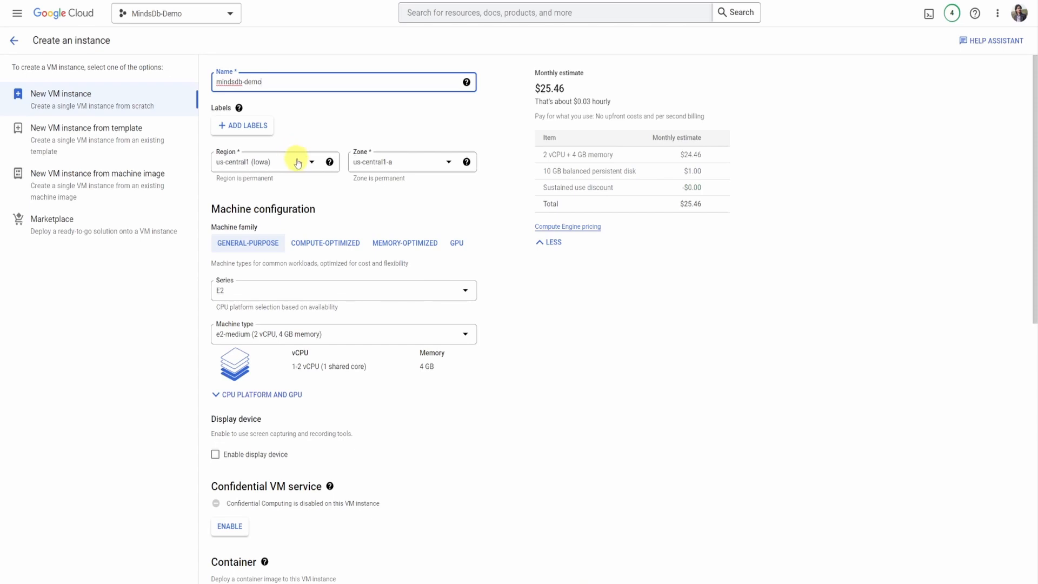
left_click(297, 164)
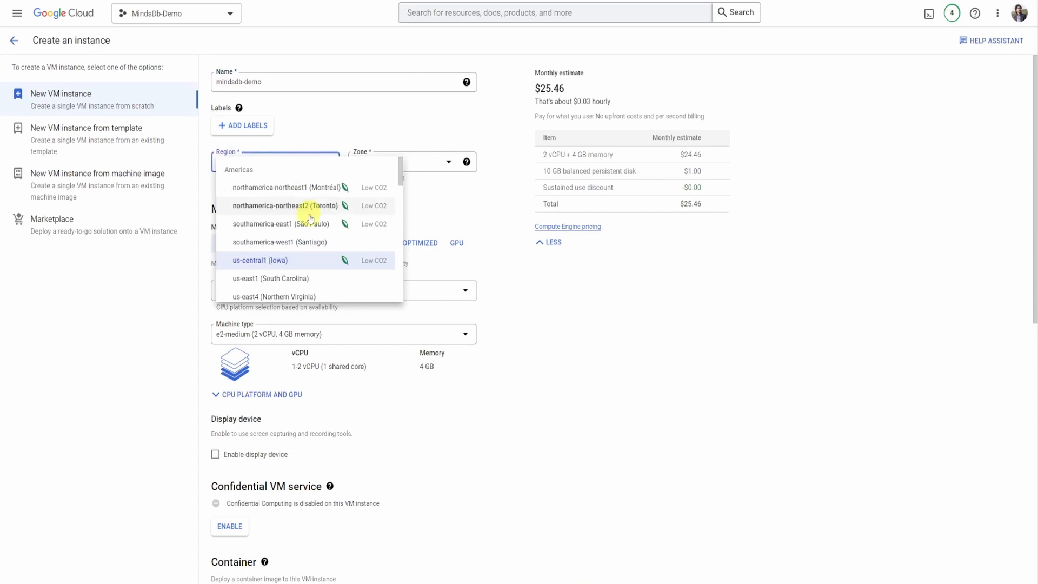
scroll(314, 211, "down", 3)
scroll(311, 223, "down", 5)
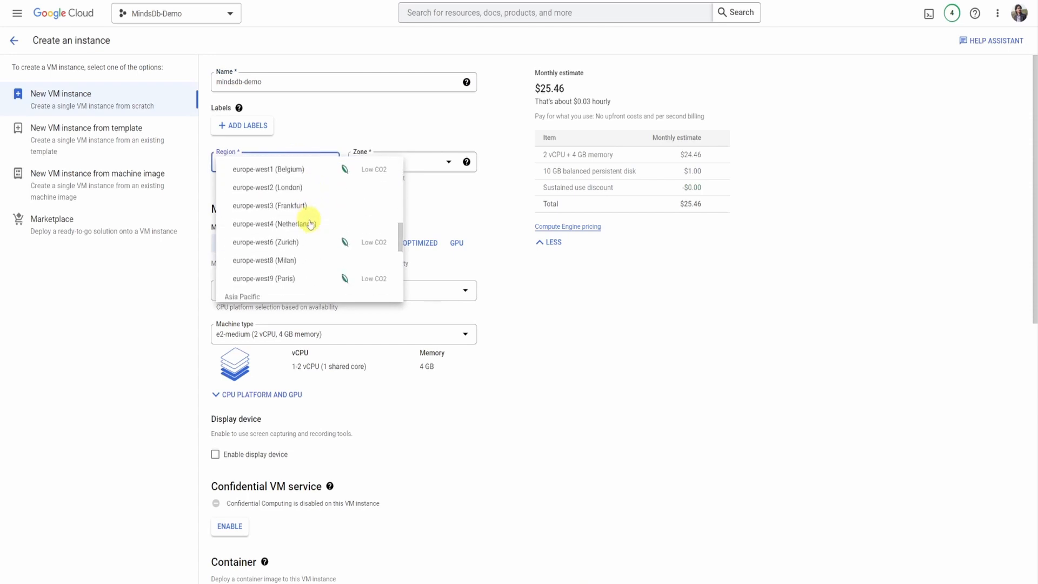
scroll(310, 223, "down", 1)
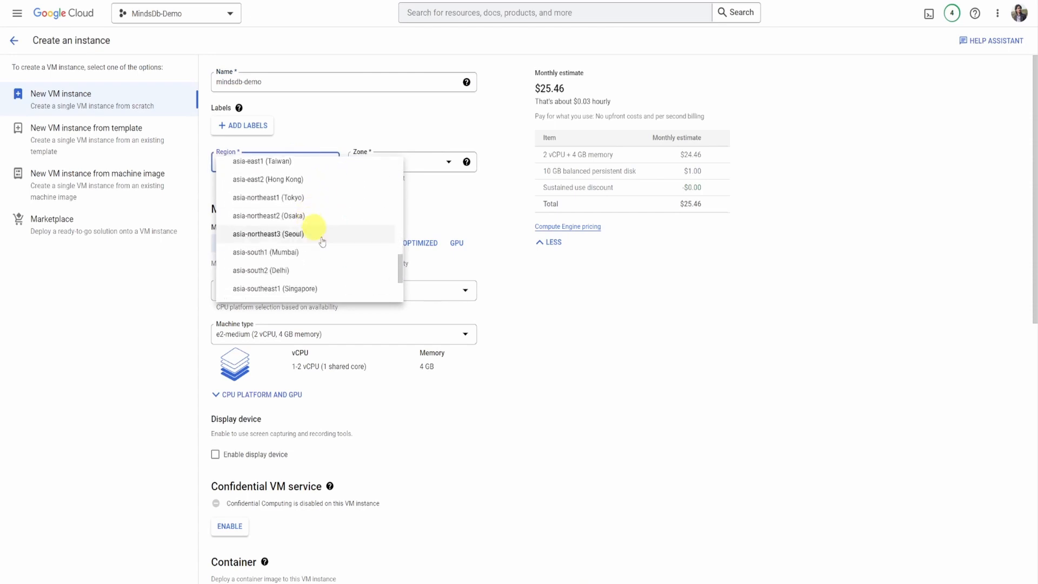
left_click(278, 254)
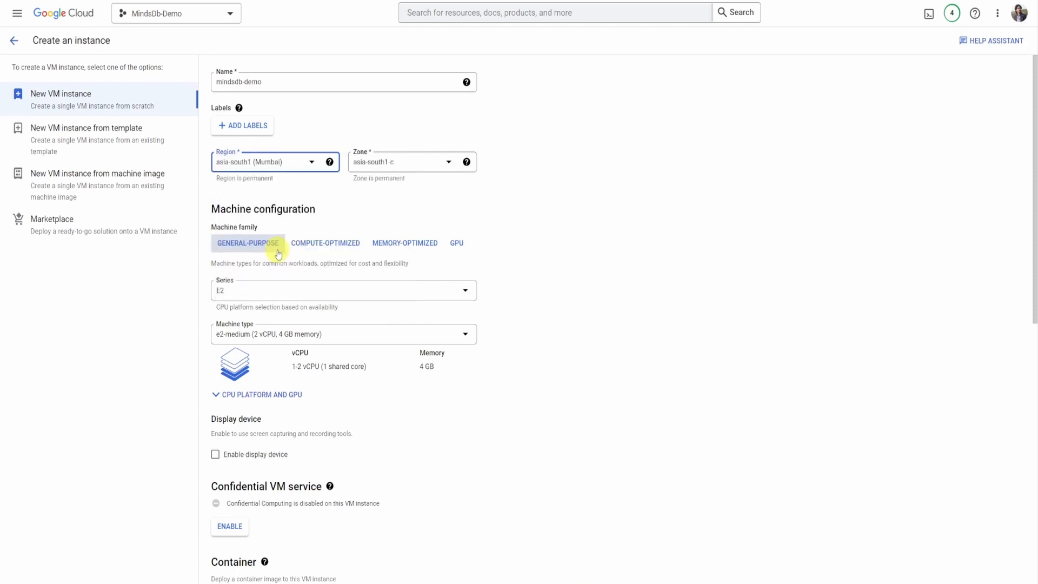
left_click(422, 162)
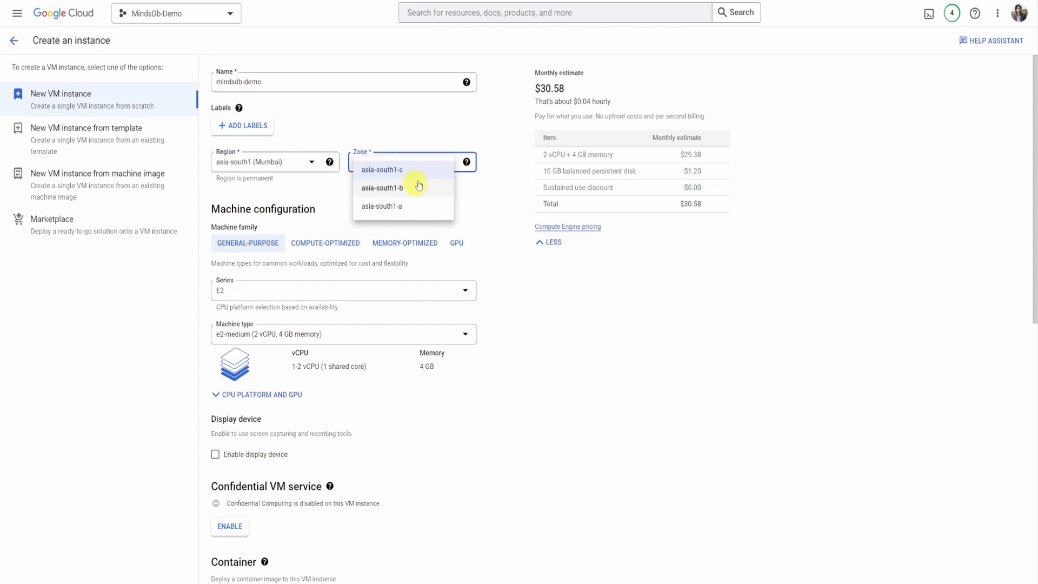
left_click(411, 172)
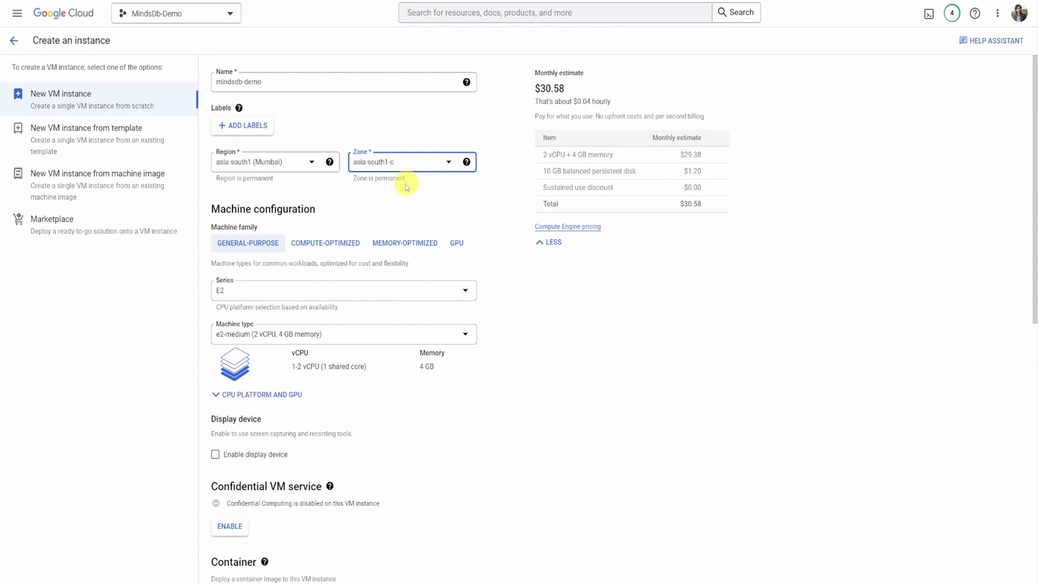
- Set the instance's machine type to e2-standard-4 with 4 vCPU and 16 GB memory
scroll(371, 197, "down", 3)
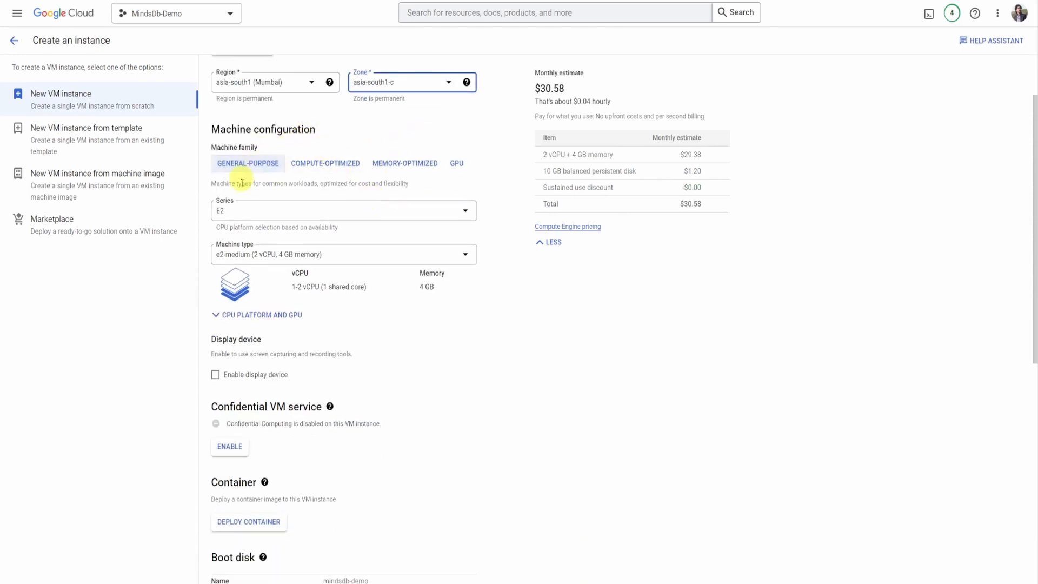
left_click(409, 255)
scroll(297, 359, "down", 3)
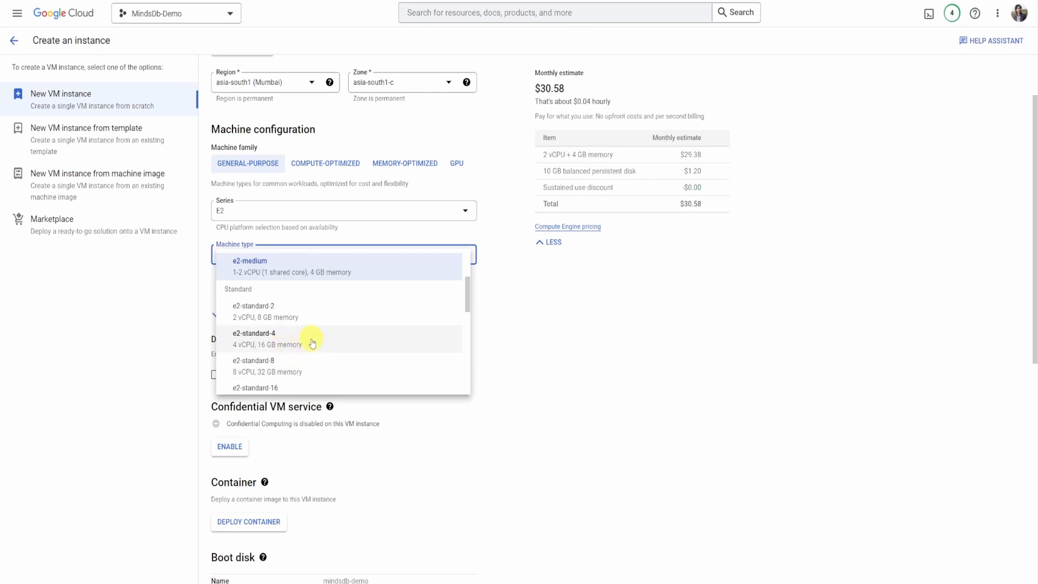
left_click(284, 339)
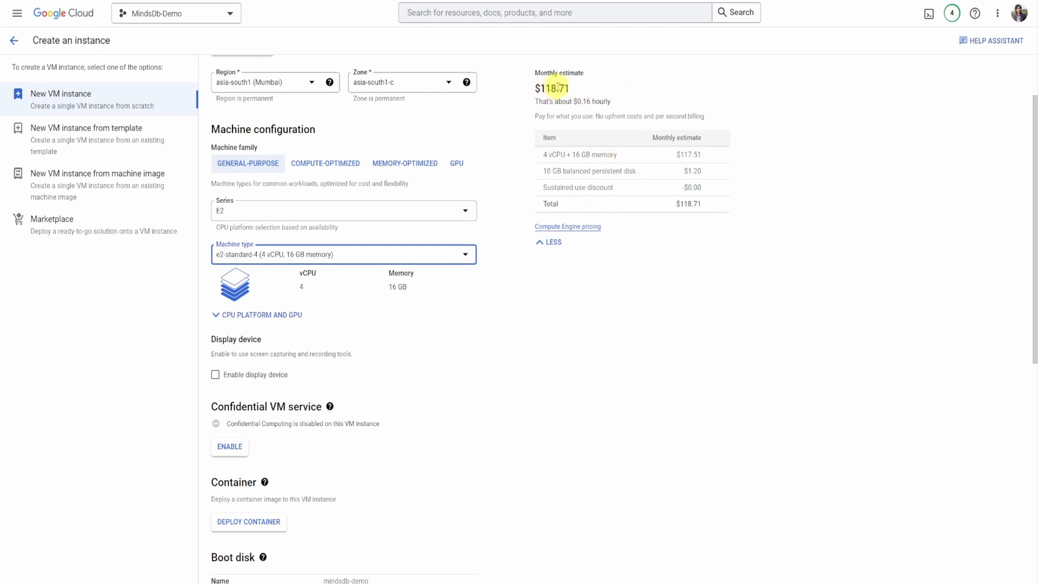
- Open the boot disk configuration for the instance and set its operating system to Ubuntu
scroll(352, 278, "down", 2)
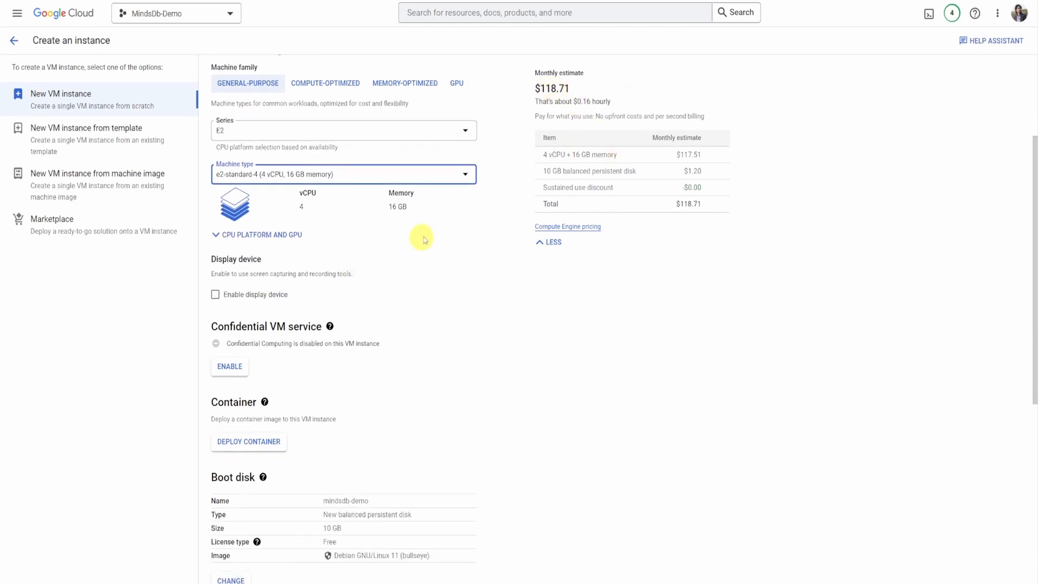
scroll(369, 297, "down", 1)
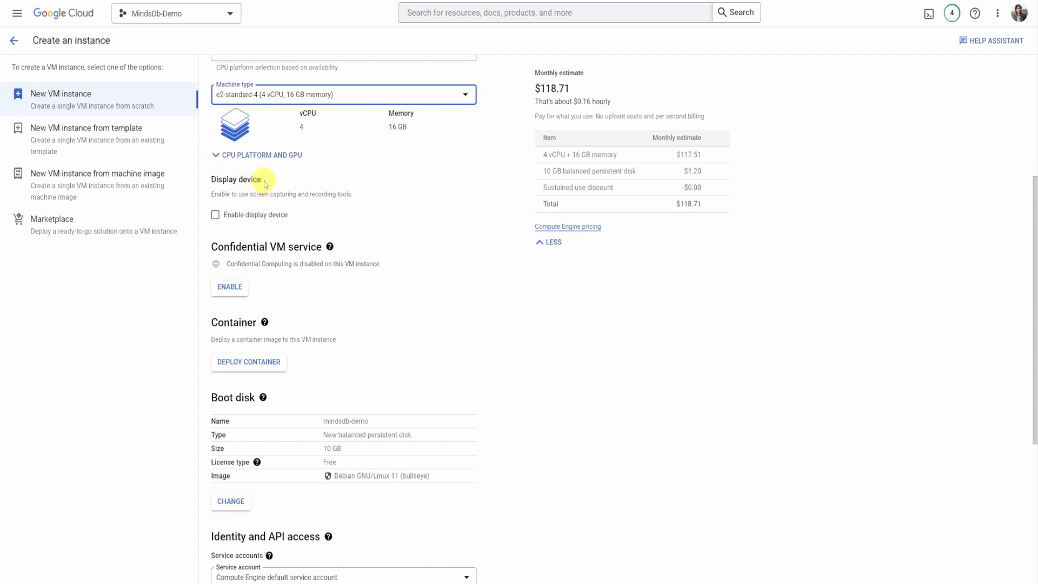
scroll(278, 218, "down", 1)
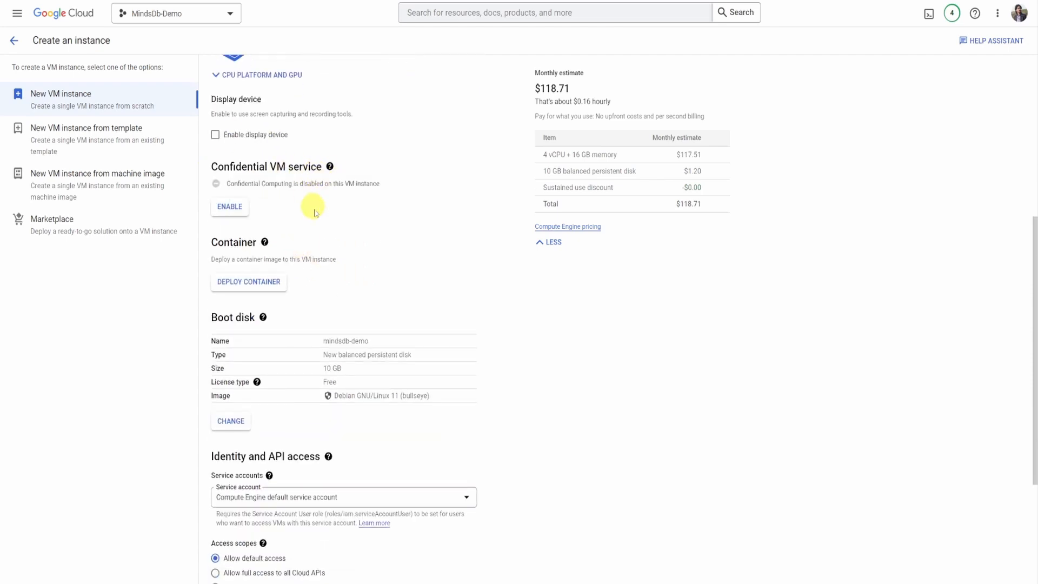
scroll(335, 251, "down", 1)
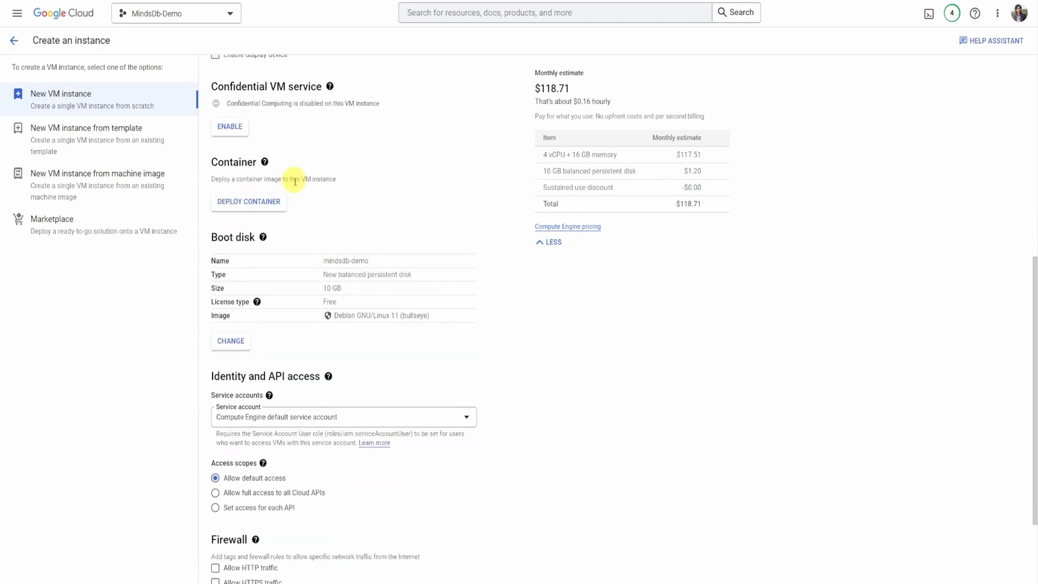
scroll(335, 216, "down", 1)
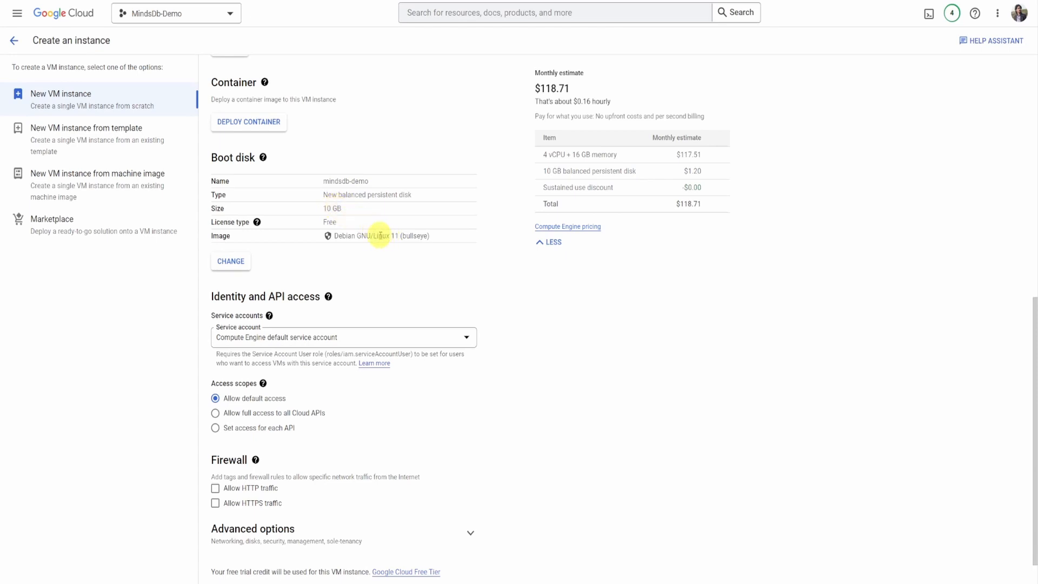
left_click(240, 264)
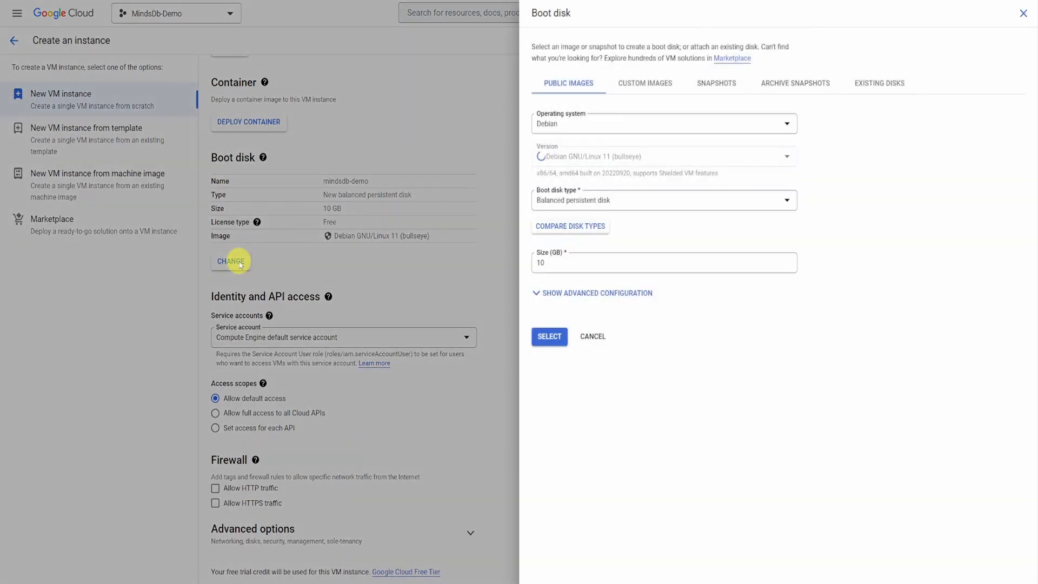
left_click(788, 128)
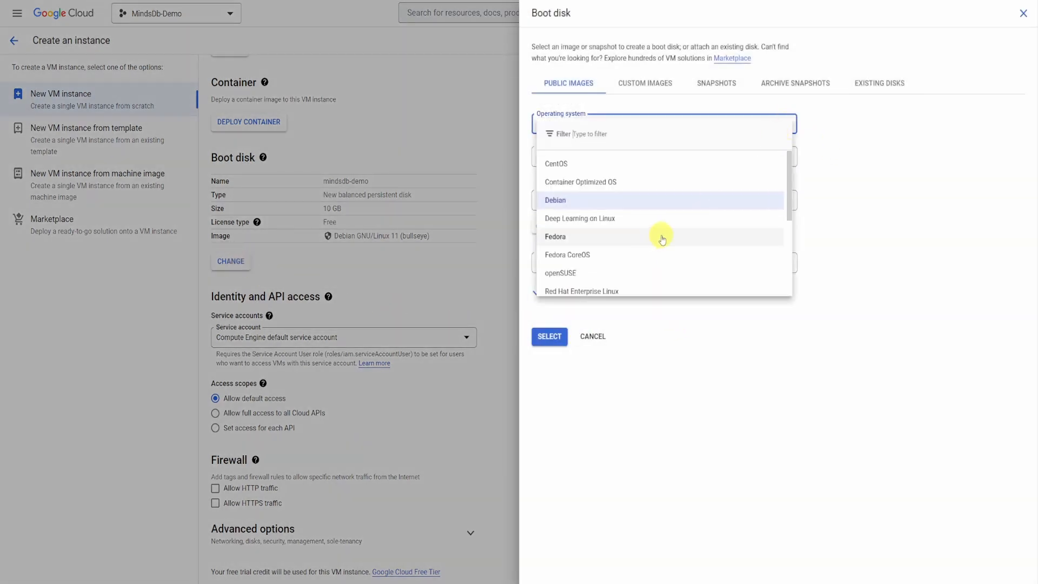
scroll(660, 236, "down", 5)
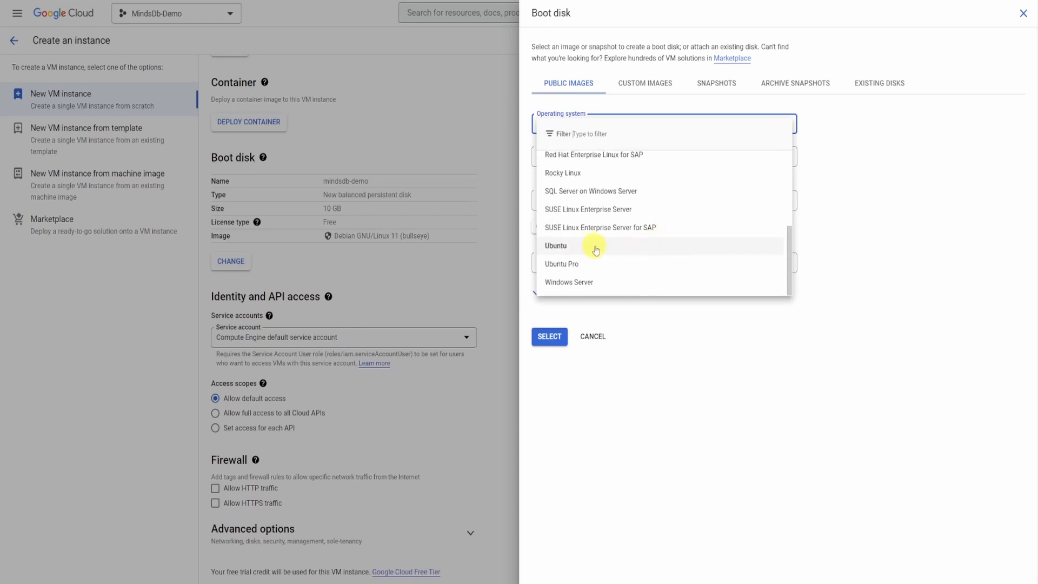
left_click(596, 250)
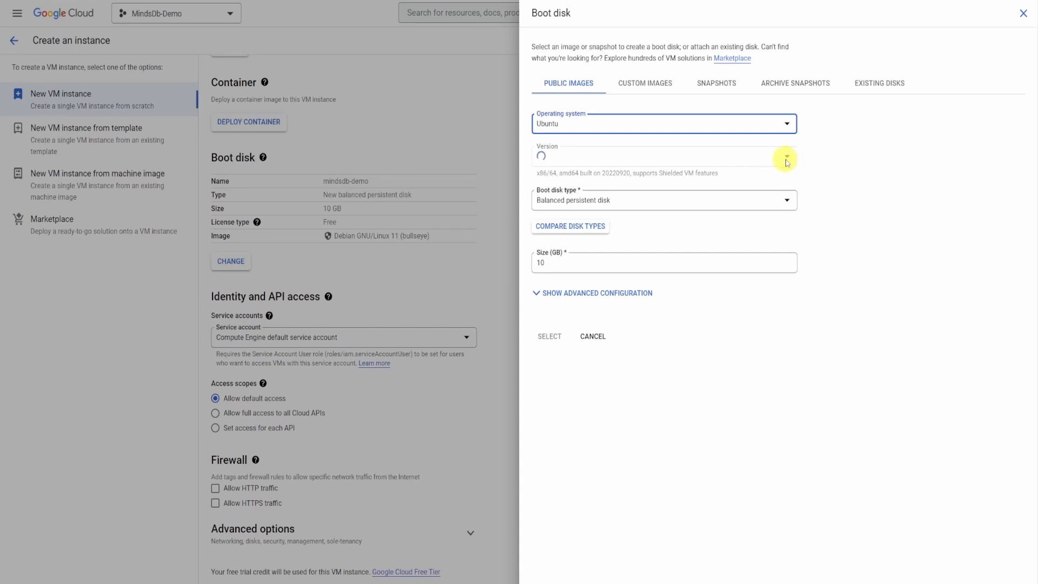
- Choose the x86/64 build of Ubuntu 22.04 LTS as the boot disk's image version
left_click(788, 158)
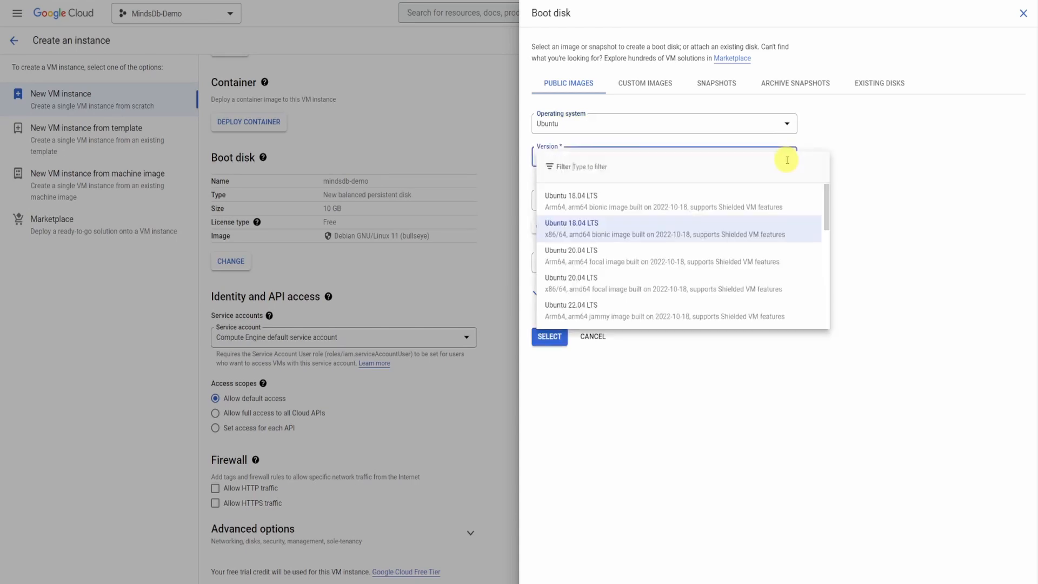
scroll(695, 265, "down", 1)
scroll(692, 268, "down", 1)
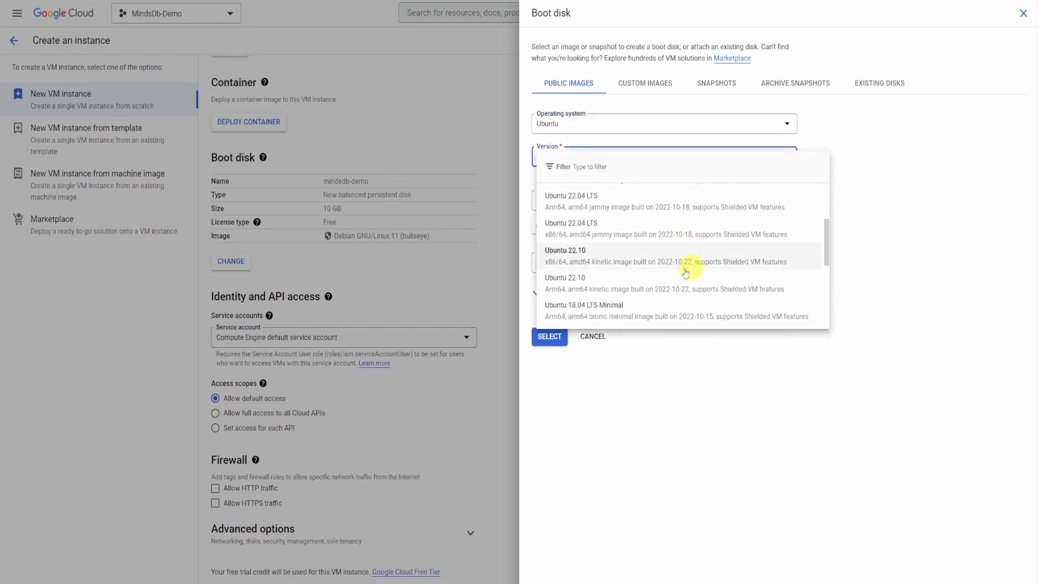
left_click(646, 234)
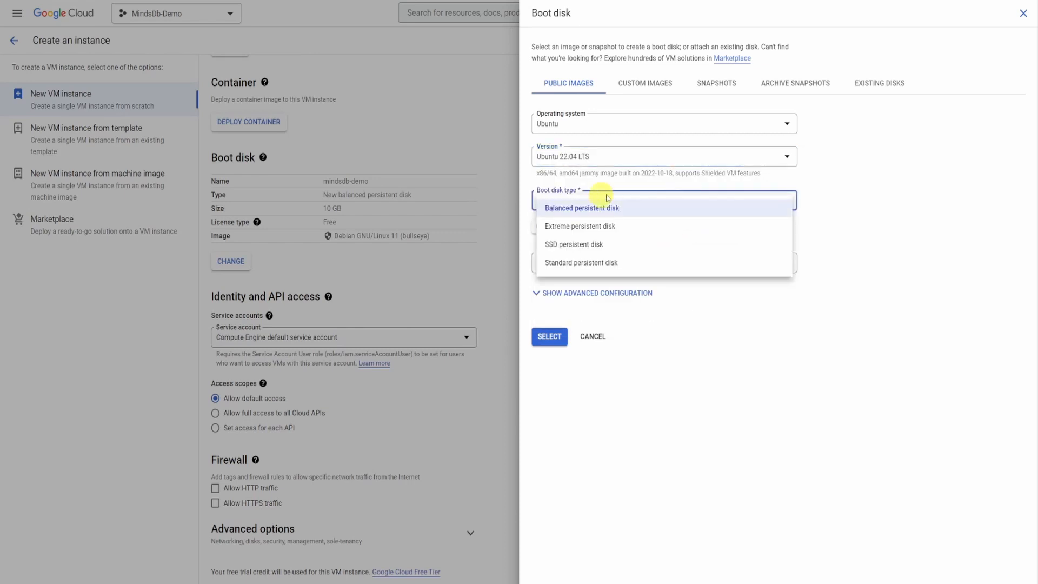
- Set the boot disk type to SSD persistent disk and its size to 30 GB
left_click(619, 249)
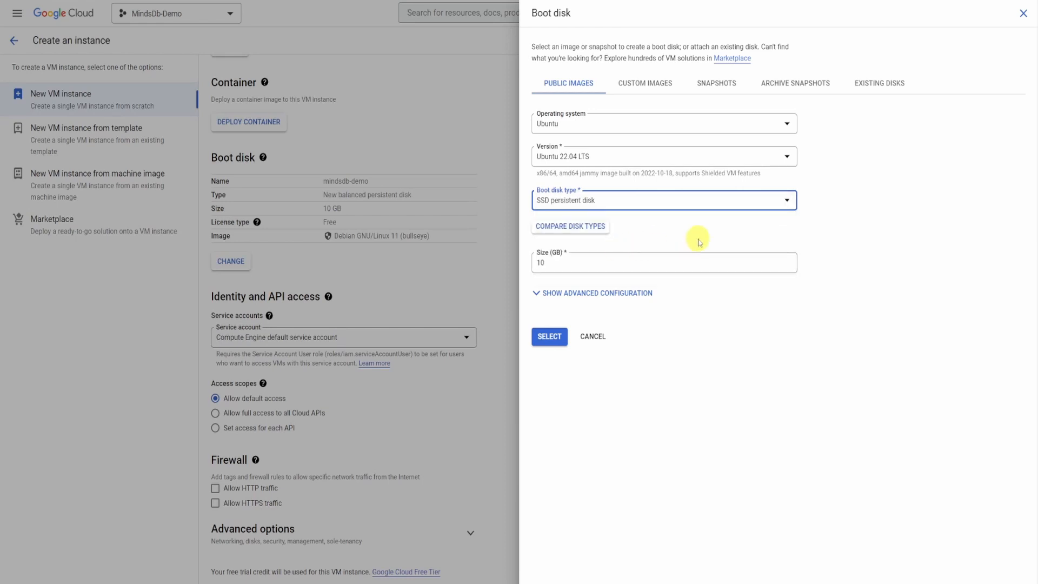
left_click(569, 264)
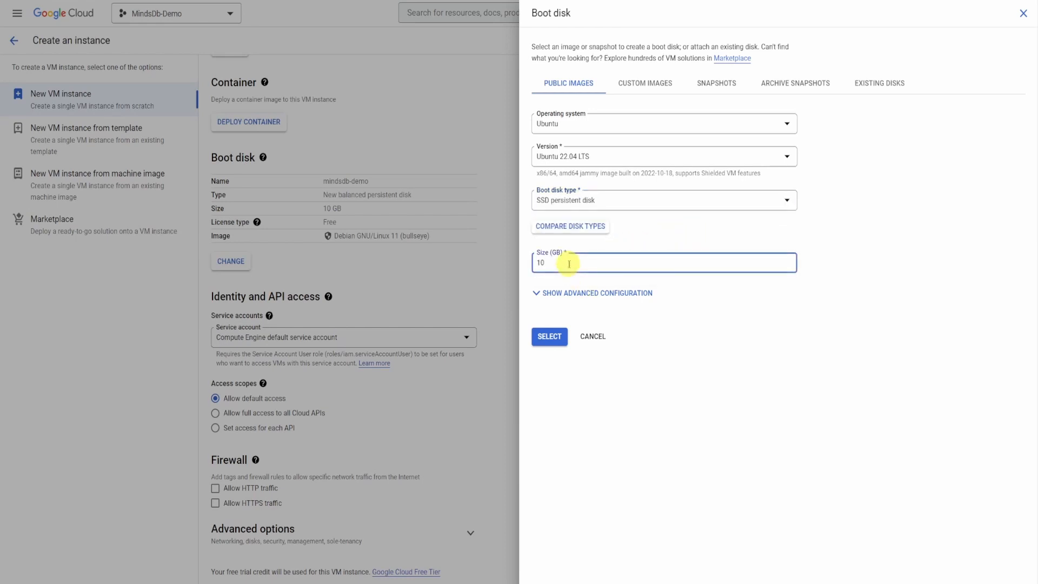
type("30")
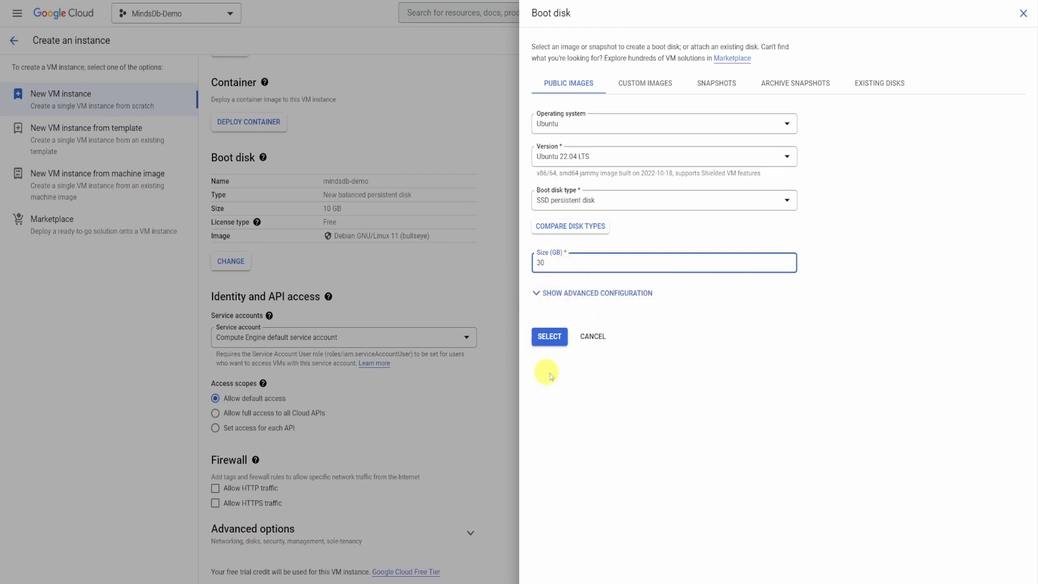
- Apply the boot disk configuration and set the instance's access scope to allow full access to all Cloud APIs
left_click(549, 336)
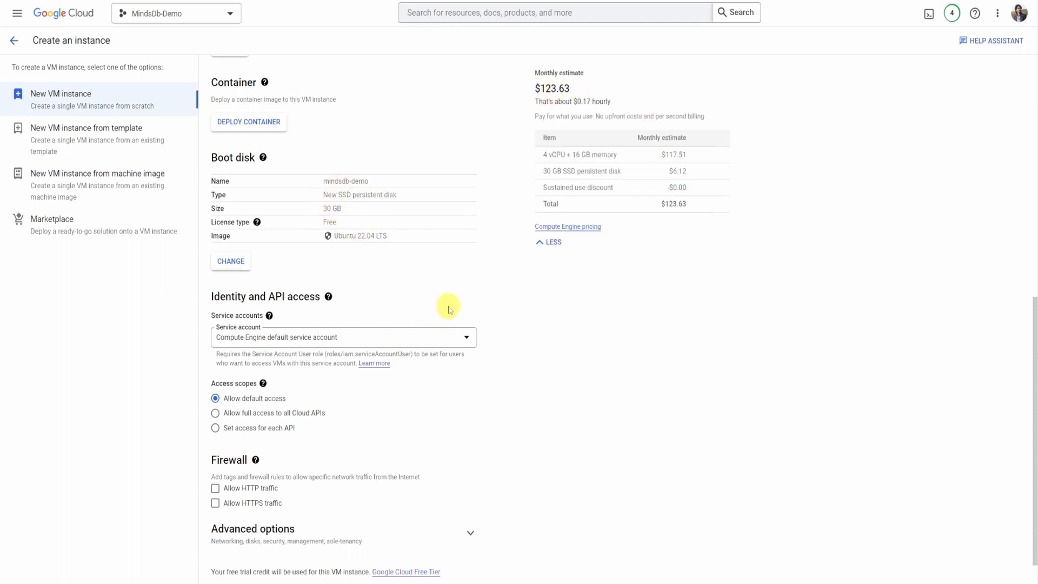
scroll(449, 309, "down", 1)
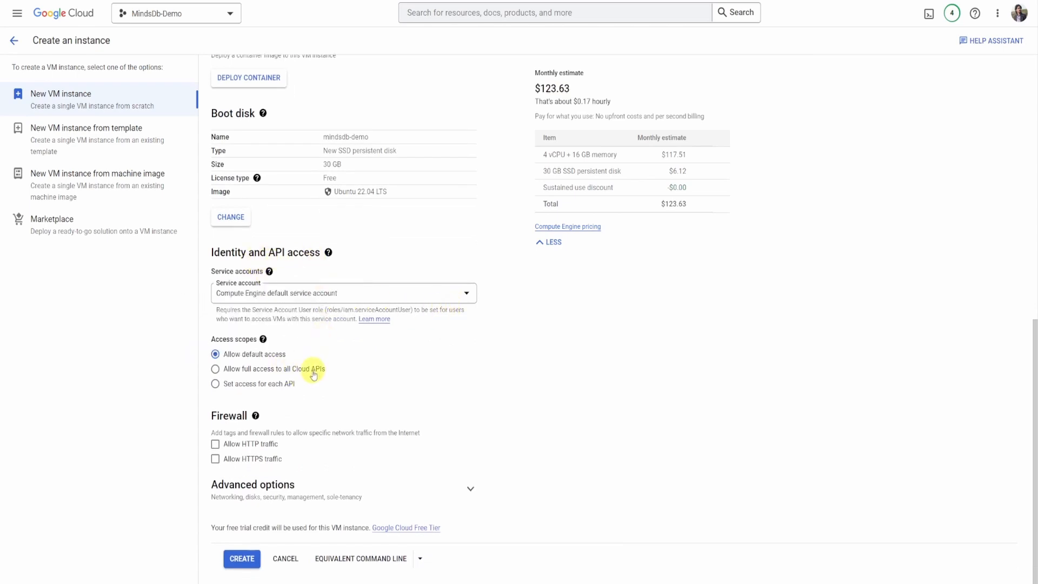
left_click(216, 370)
- Allow both HTTP and HTTPS traffic through the instance's firewall and create the VM
left_click(215, 445)
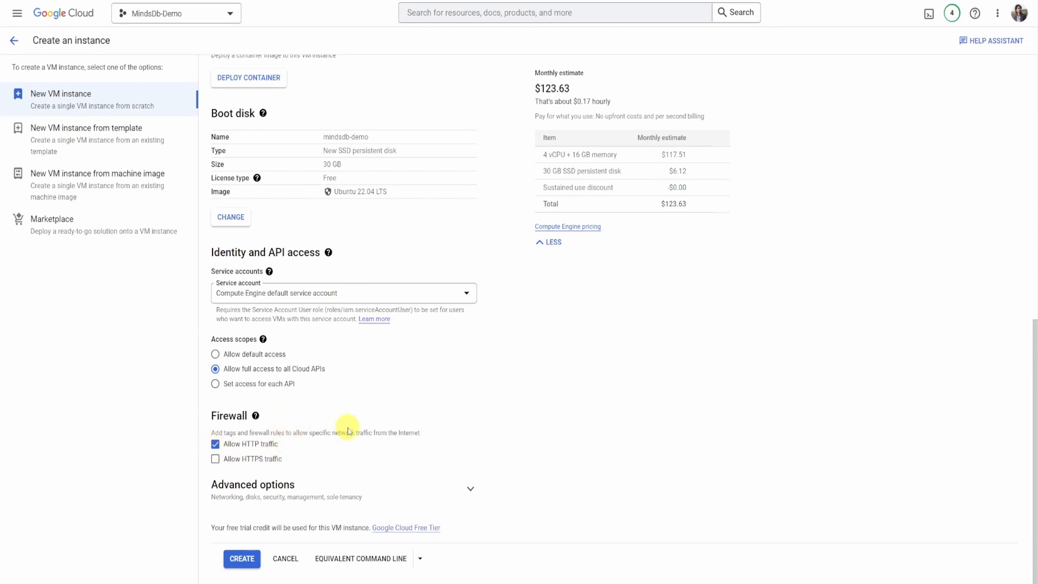
left_click(215, 458)
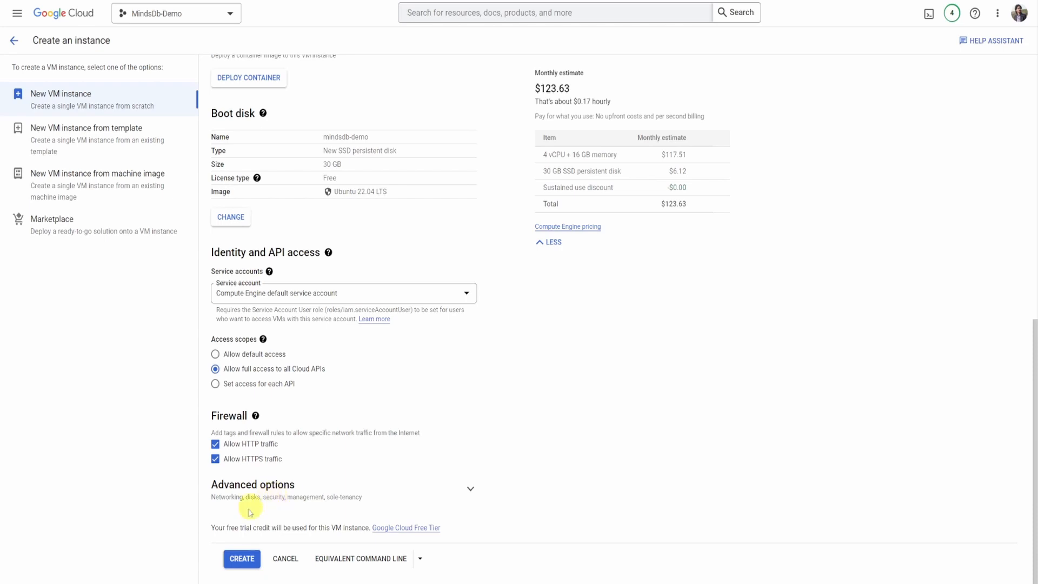
left_click(240, 564)
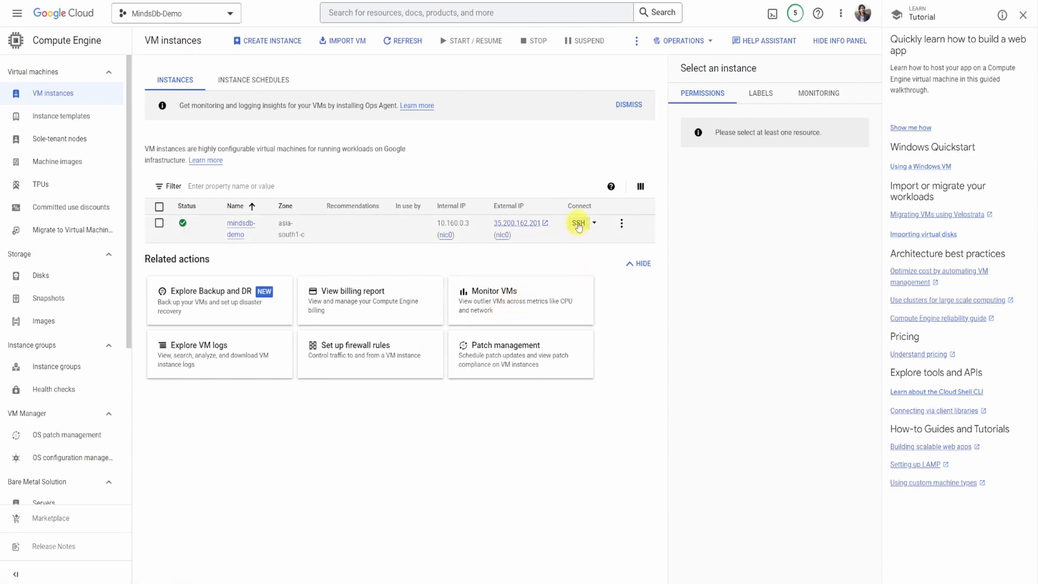
- Connect to the mindsdb-demo instance over SSH and refresh its package lists with sudo apt update
left_click(579, 225)
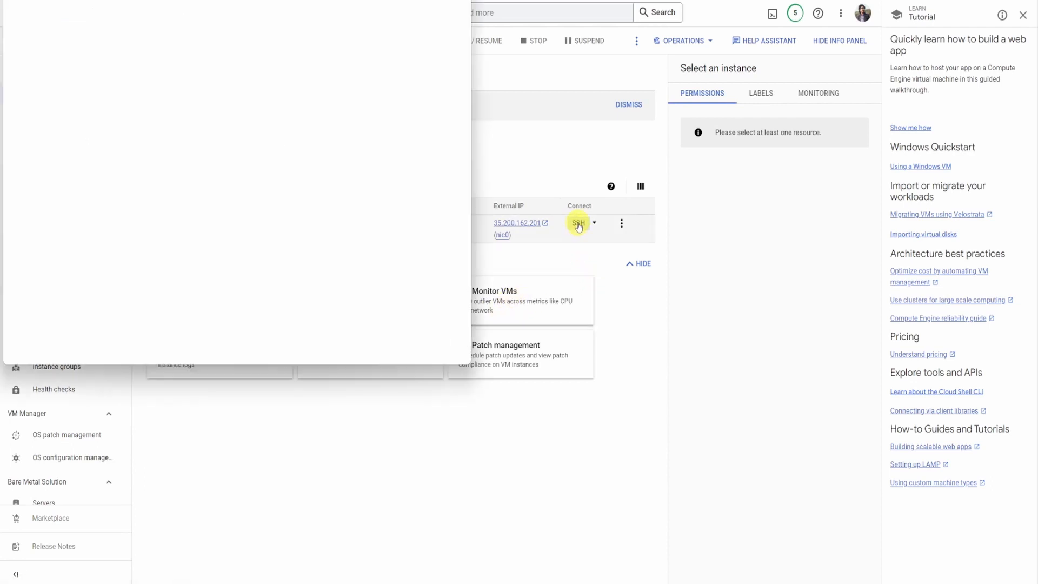
left_click_drag(359, 11, 627, 85)
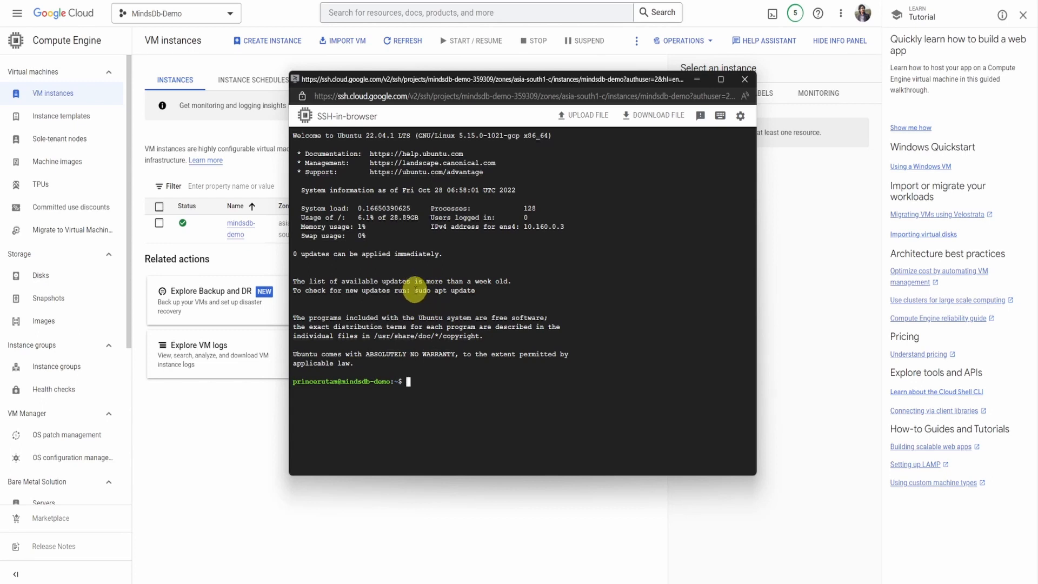
left_click_drag(415, 290, 476, 290)
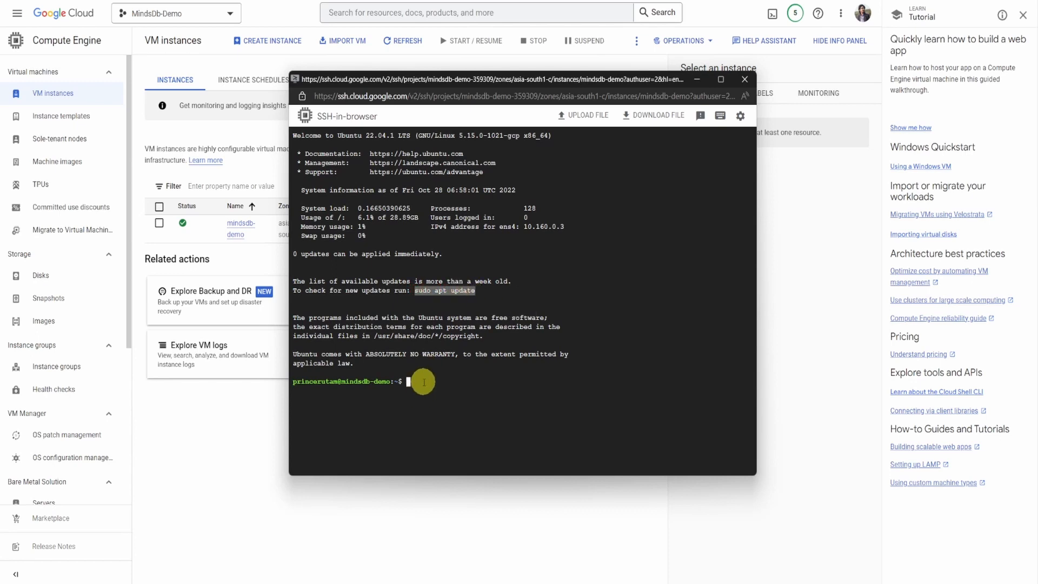
right_click(423, 382)
left_click(419, 387)
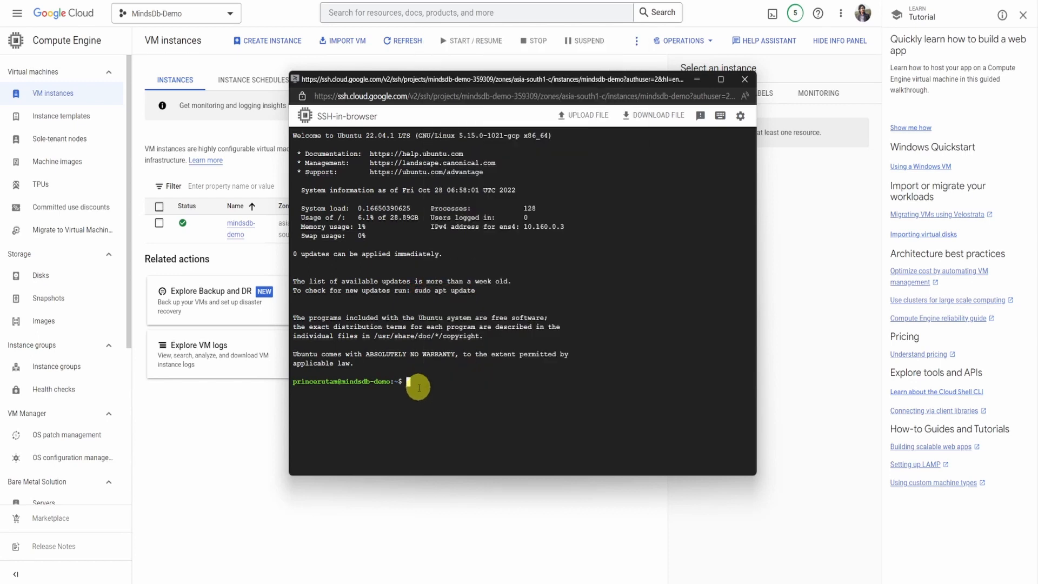
type("sudo apt update")
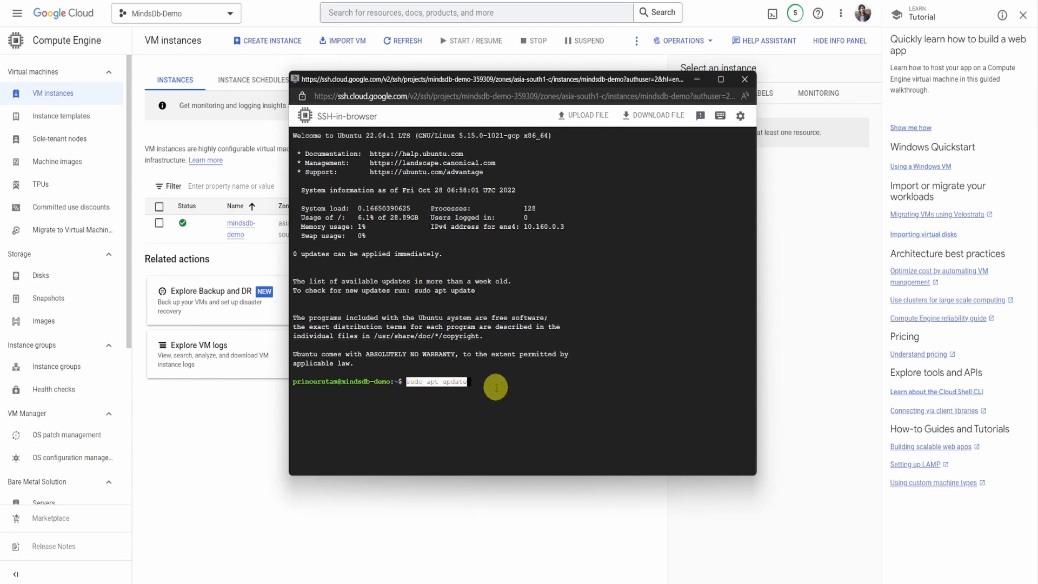
key("Return")
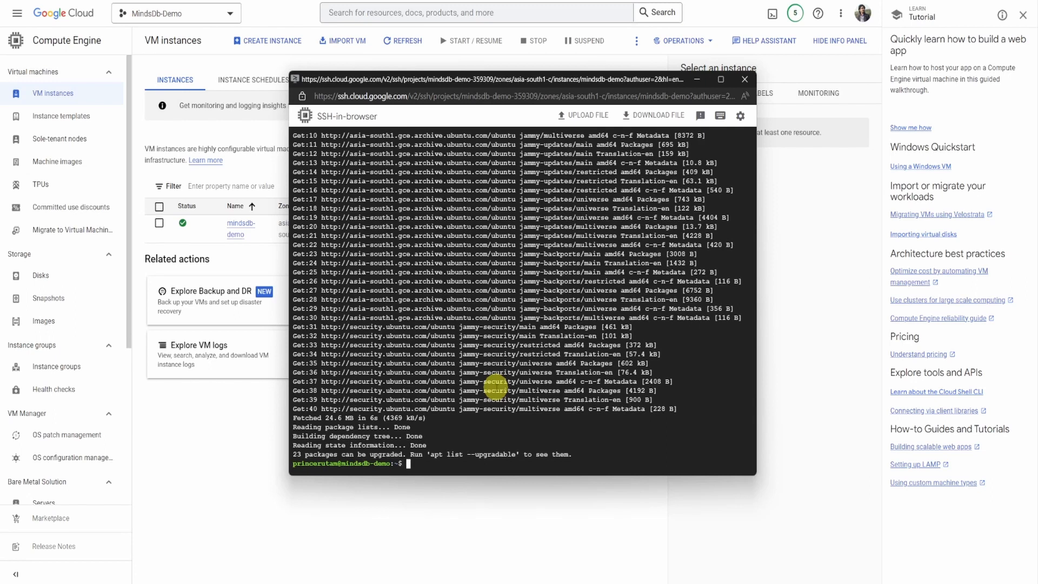
- Install Docker on the VM with sudo apt-get install docker.io, accepting the installation
type("sudo apt-get install docker.io")
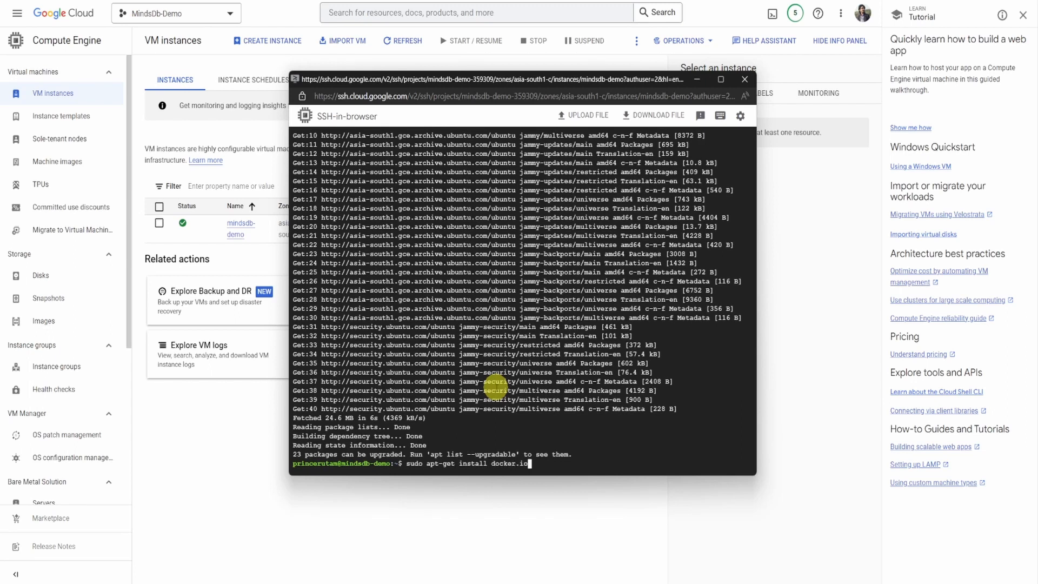
key("Return")
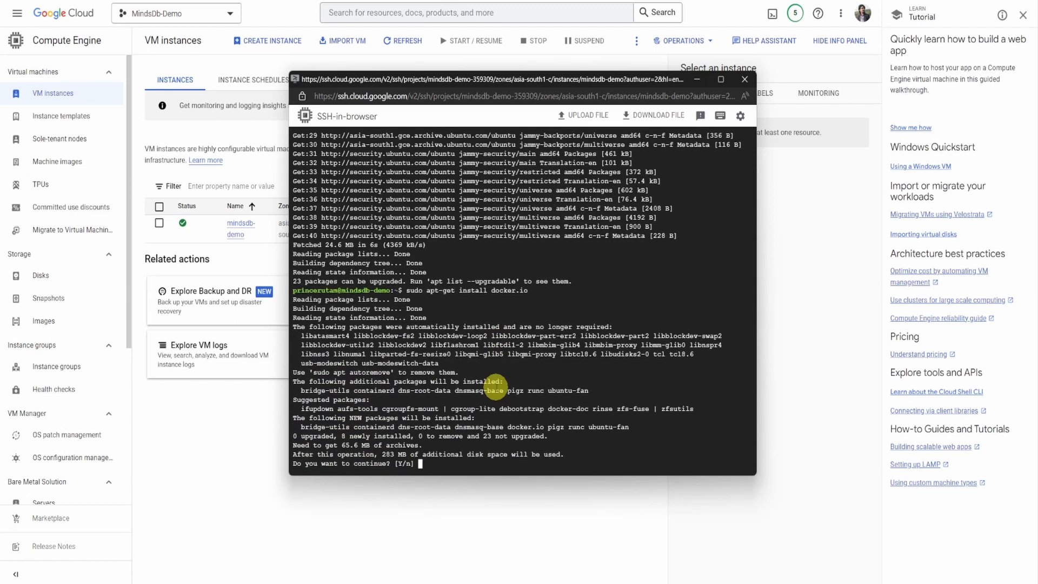
type("Y")
key("Return")
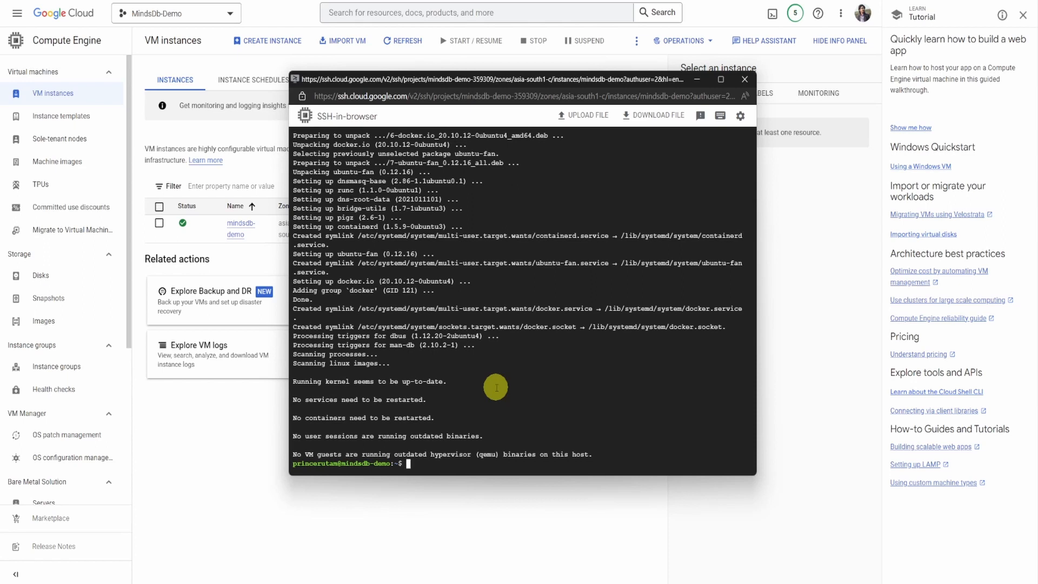
- Try to run the hello-world container with docker run, without sudo
type("docker run hello-world")
key("Return")
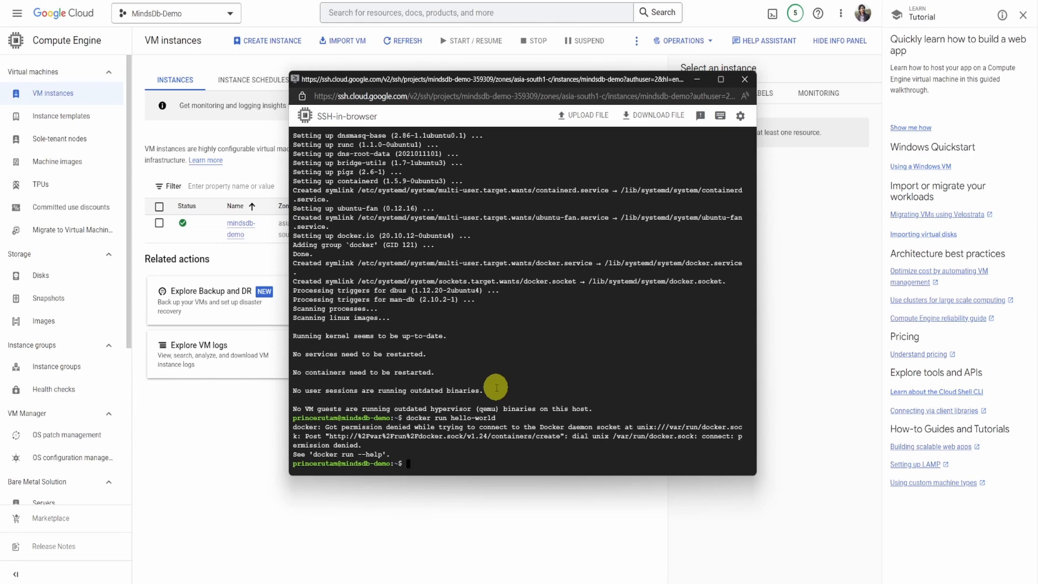
- Test the Docker installation with sudo docker run hello-world and check the greeting in its output
type("sudo docker run hello-")
type("world")
key("Return")
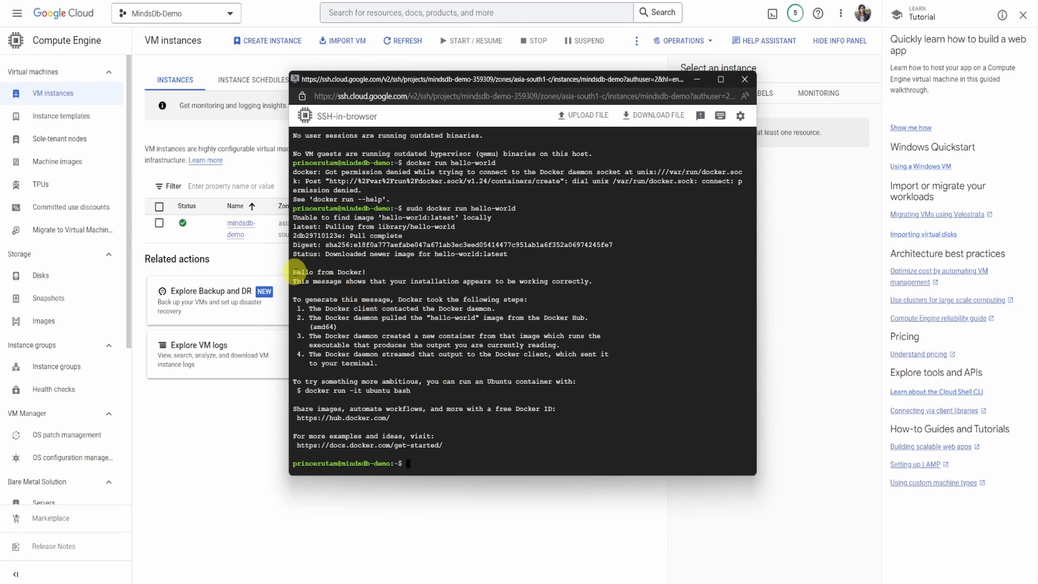
left_click_drag(295, 273, 374, 274)
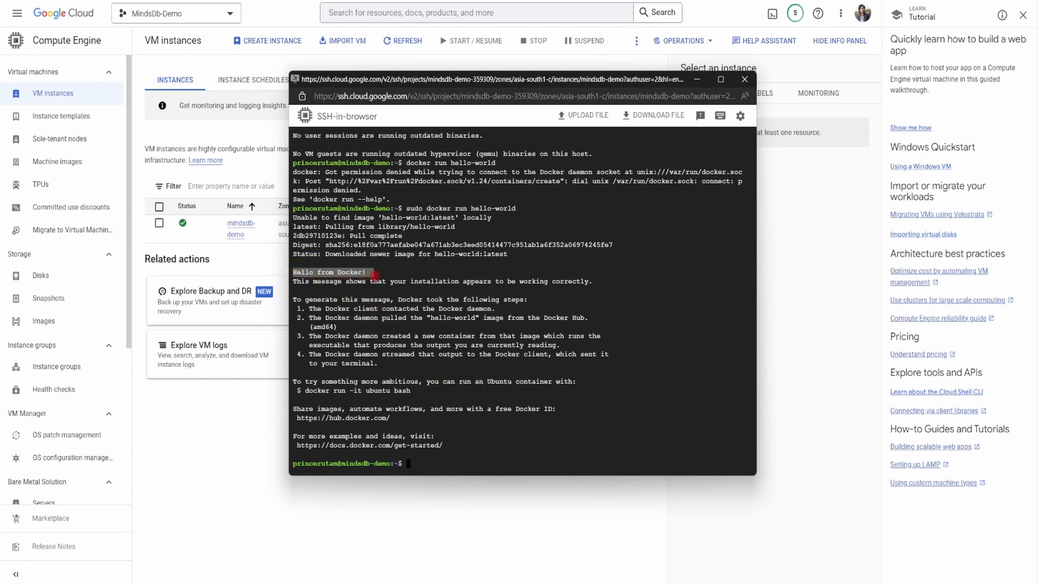
left_click(459, 458)
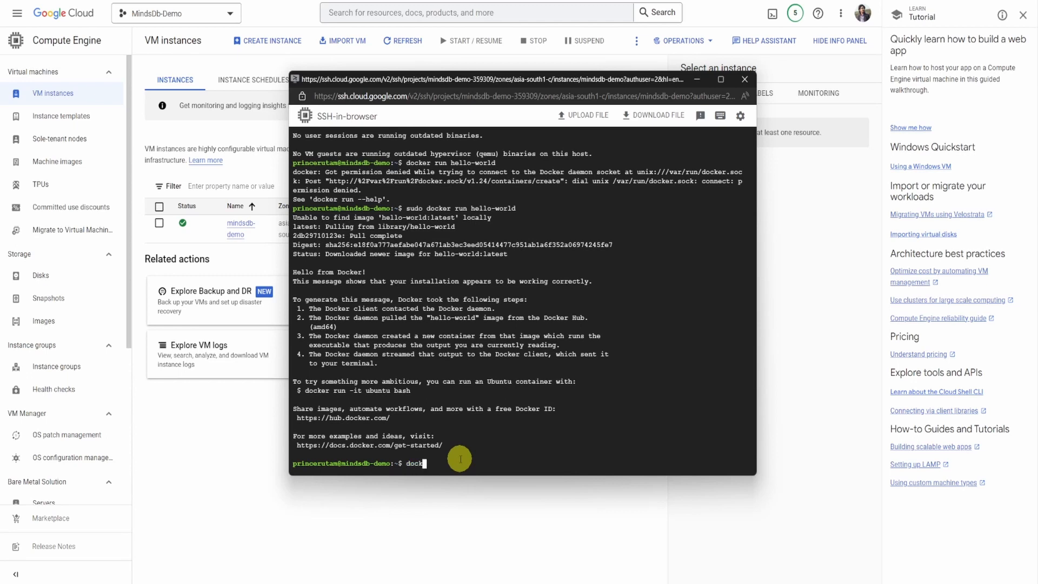
- Download the MindsDB image with sudo docker pull mindsdb/mindsdb
type("sudo docker pull mindsdb/mindsdb")
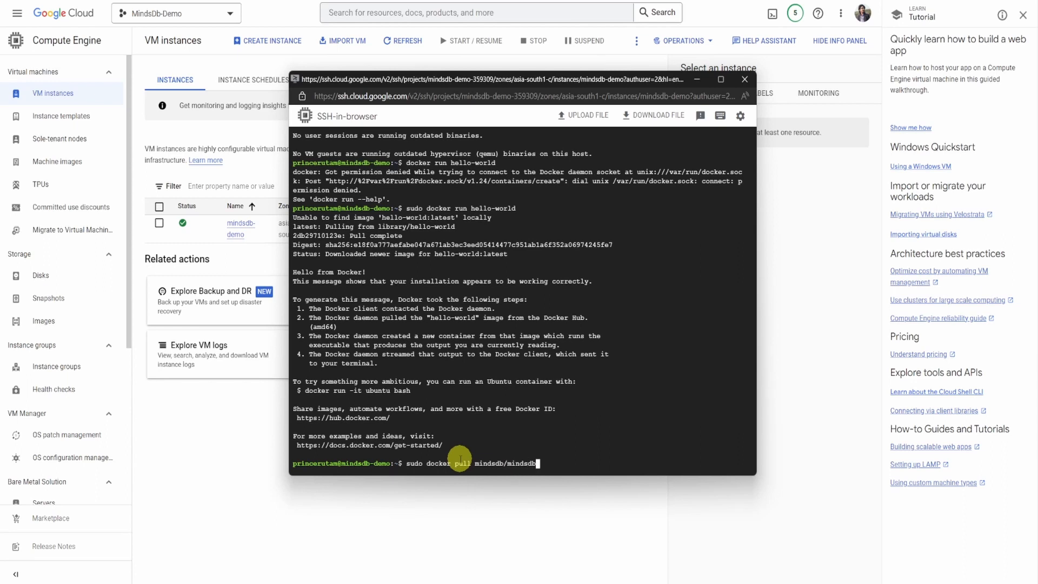
key("Return")
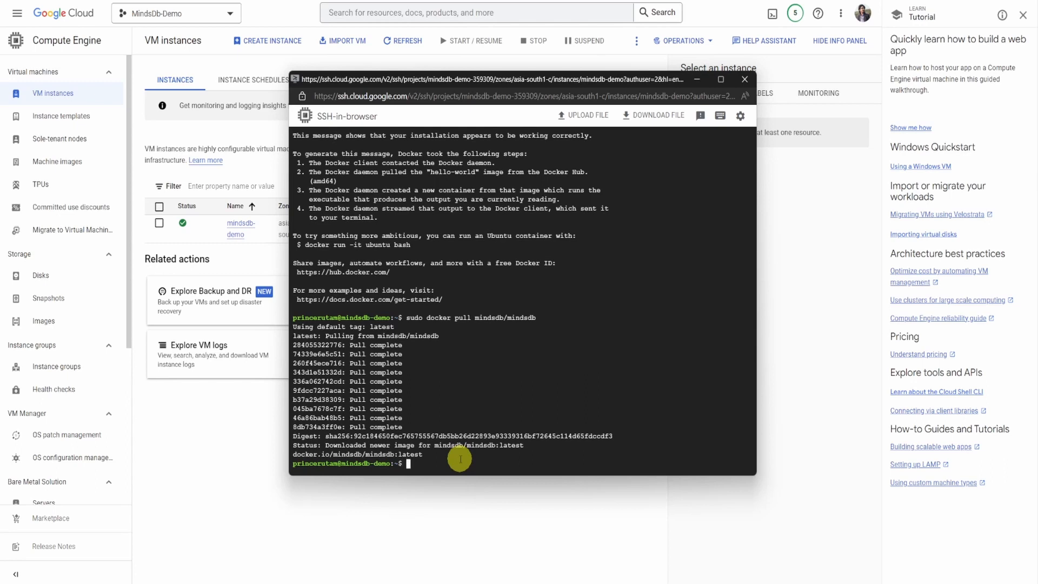
- Start the mindsdb/mindsdb container with sudo docker run, mapping ports 47334:47334 and 47335:47335
type("docker")
key("BackSpace")
key("BackSpace")
key("BackSpace")
key("BackSpace")
key("BackSpace")
key("BackSpace")
type("sudo docker run -p 47334:47334")
type("-p 47333")
key("BackSpace")
type("5:47335")
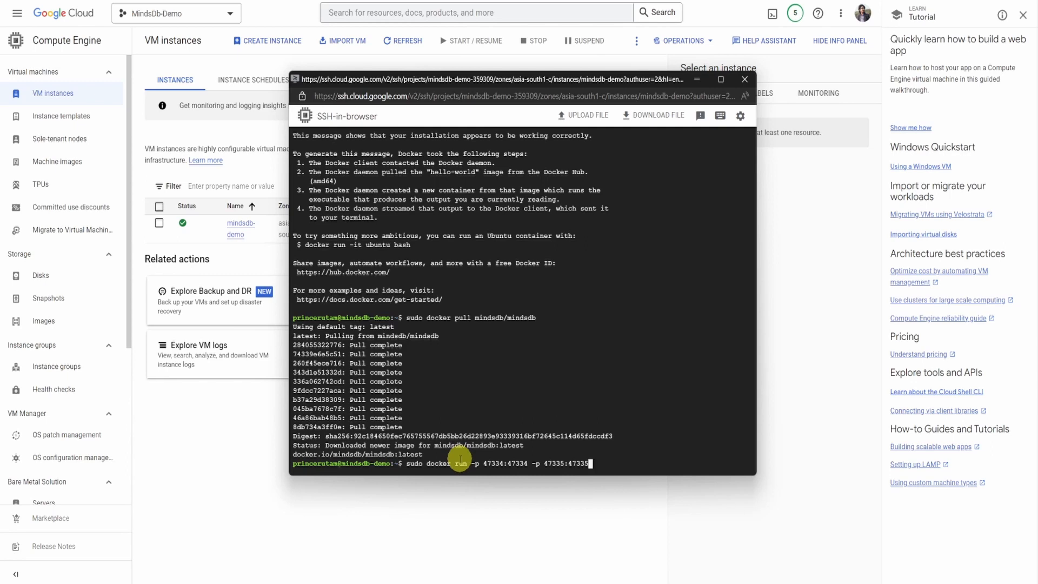
type("mindsdb/mindsdb")
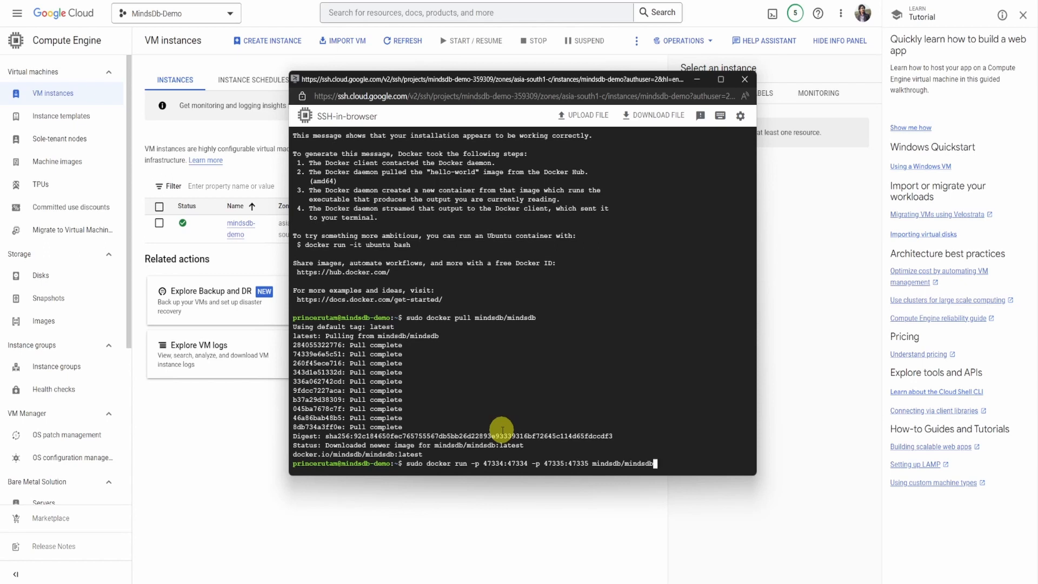
key("Return")
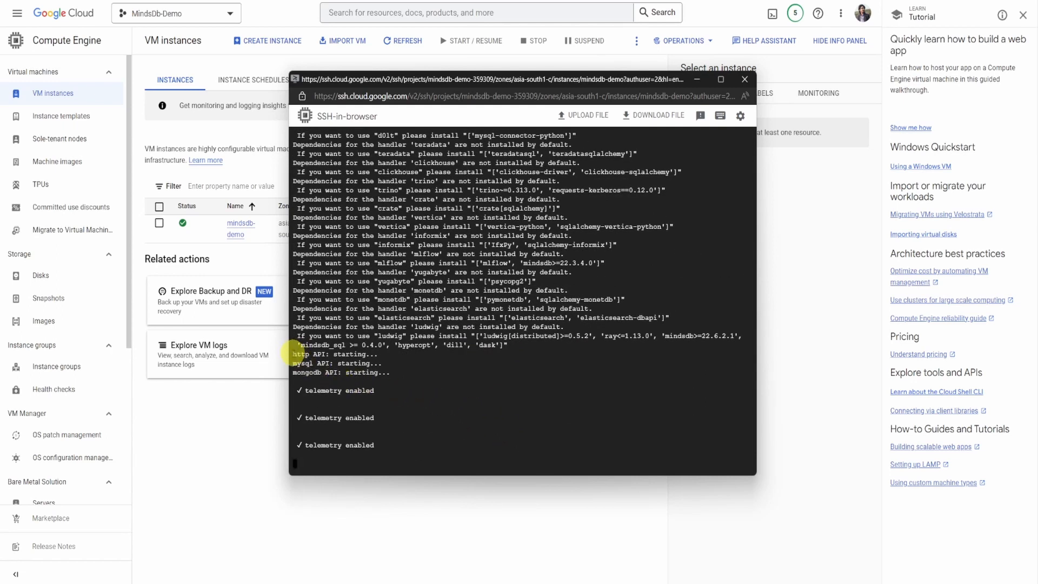
- Examine the container's log output for the startup of the http, mysql and mongodb APIs
left_click_drag(292, 355, 396, 375)
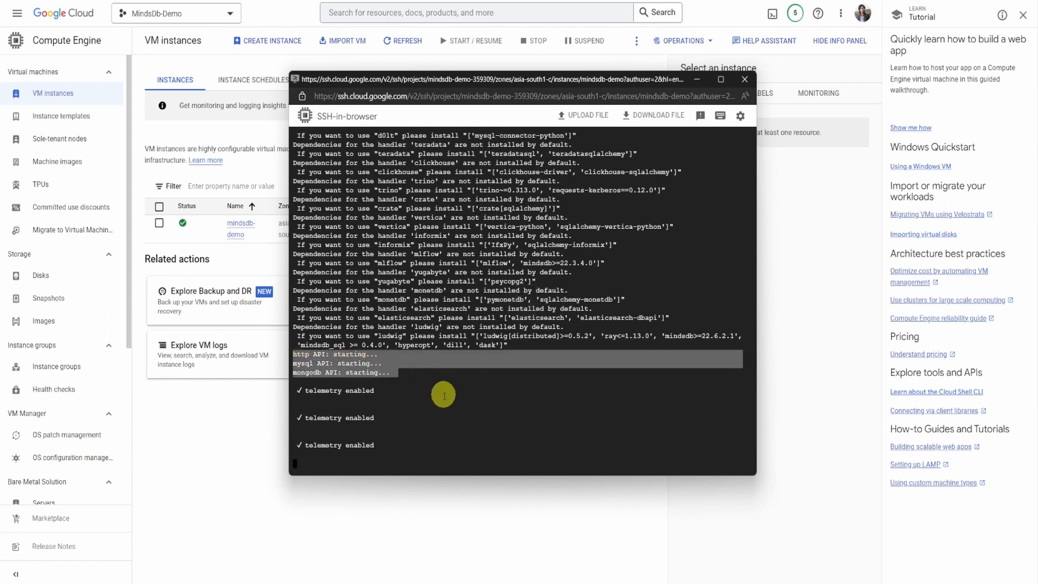
left_click(449, 415)
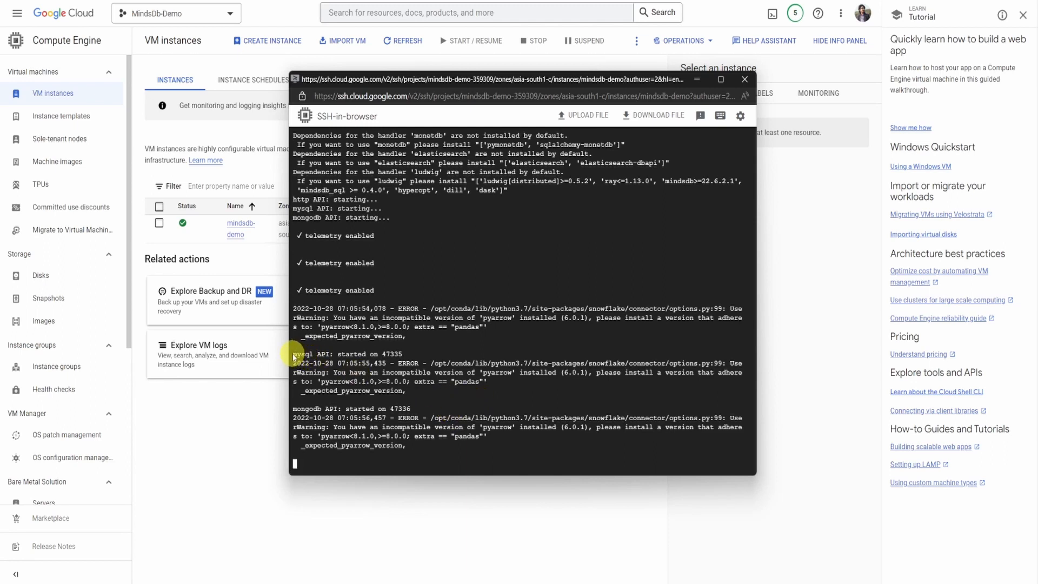
left_click_drag(296, 355, 385, 344)
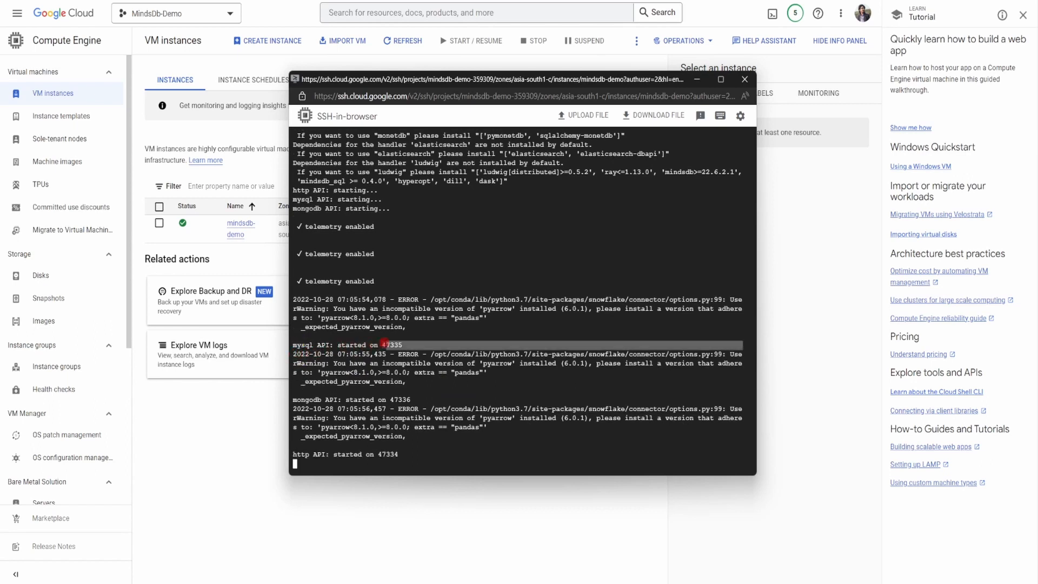
left_click(357, 400)
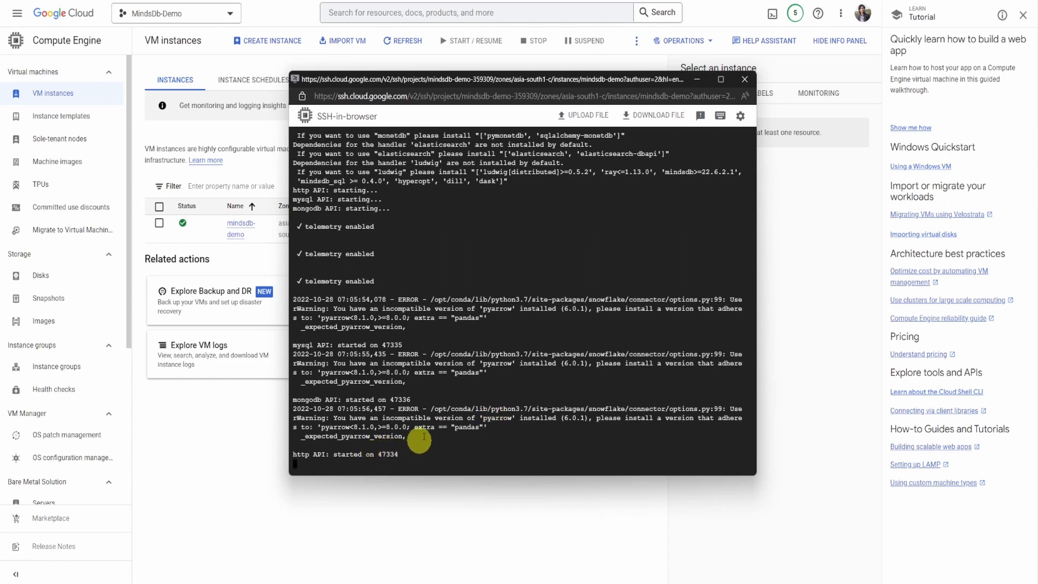
- Copy the VM's external IP address and open it on port 47334 in a new browser tab
left_click(697, 82)
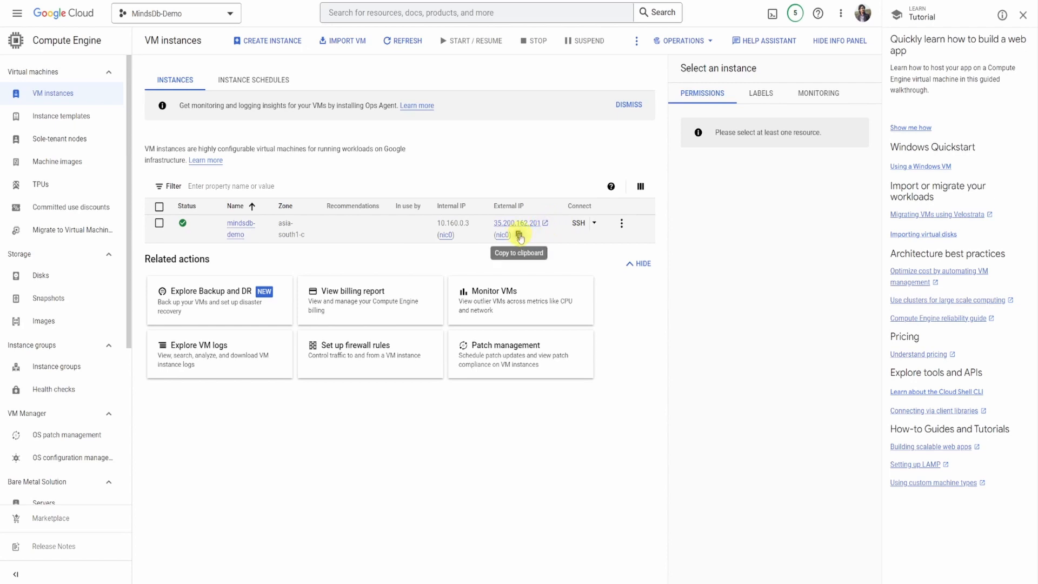
left_click(519, 238)
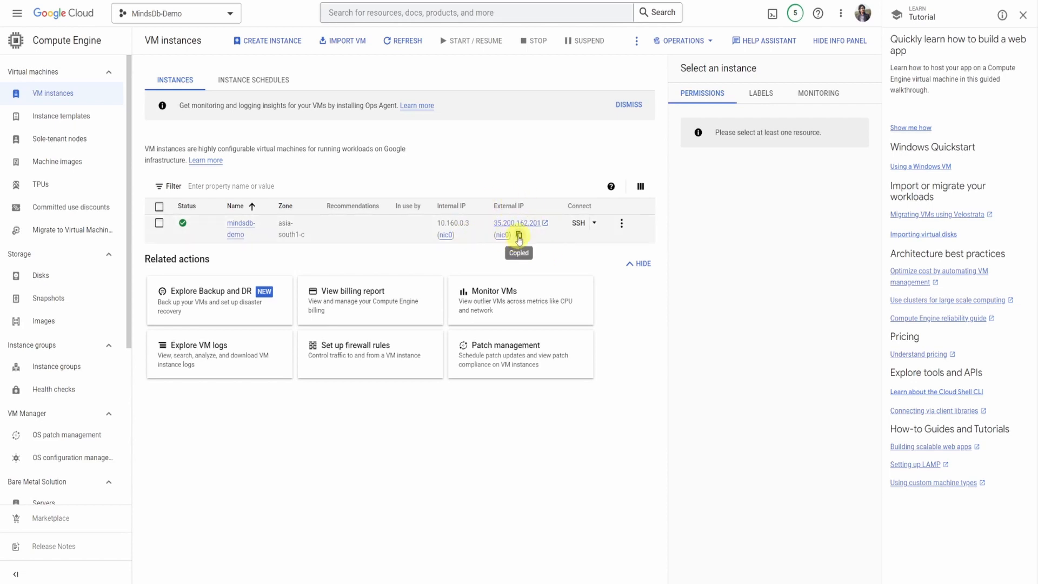
left_click(519, 236)
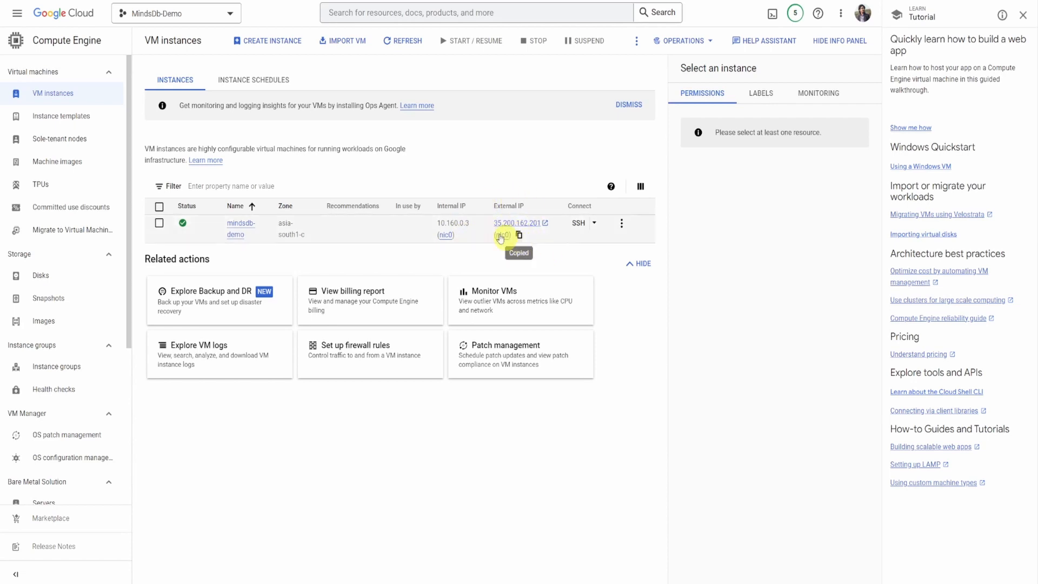
left_click(220, 1)
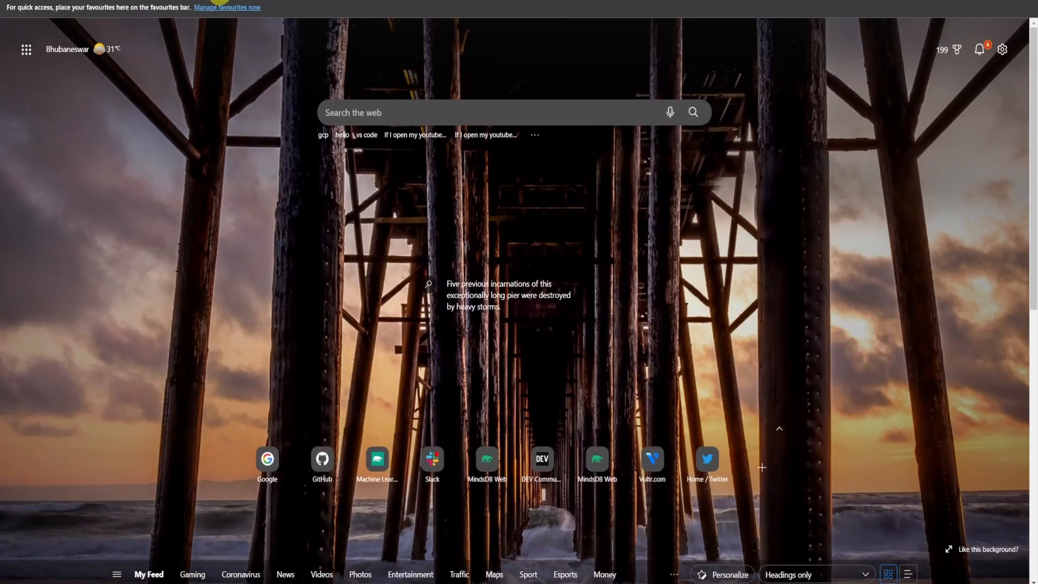
key("ctrl+v")
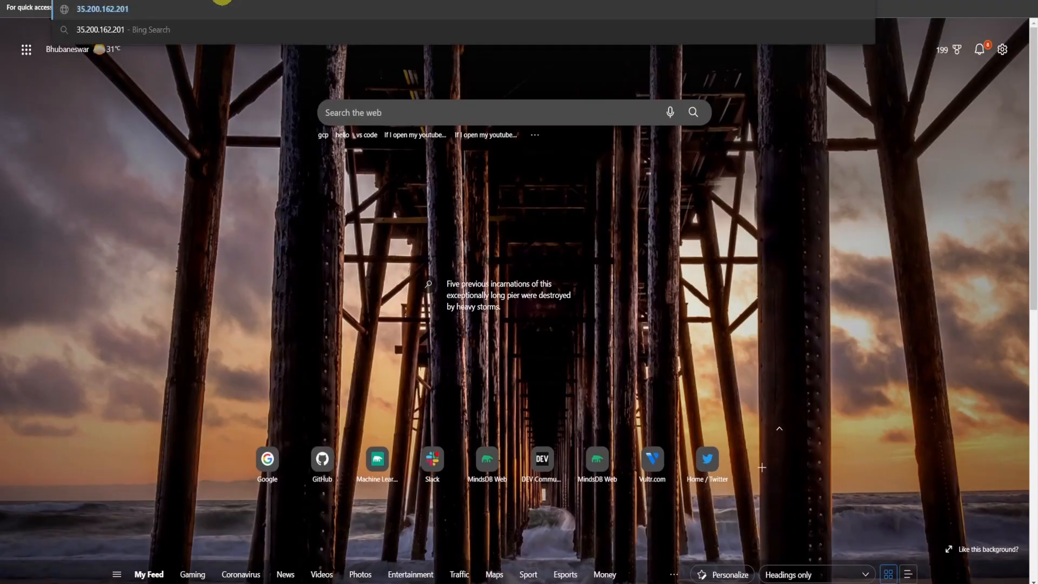
type(":47334")
key("Return")
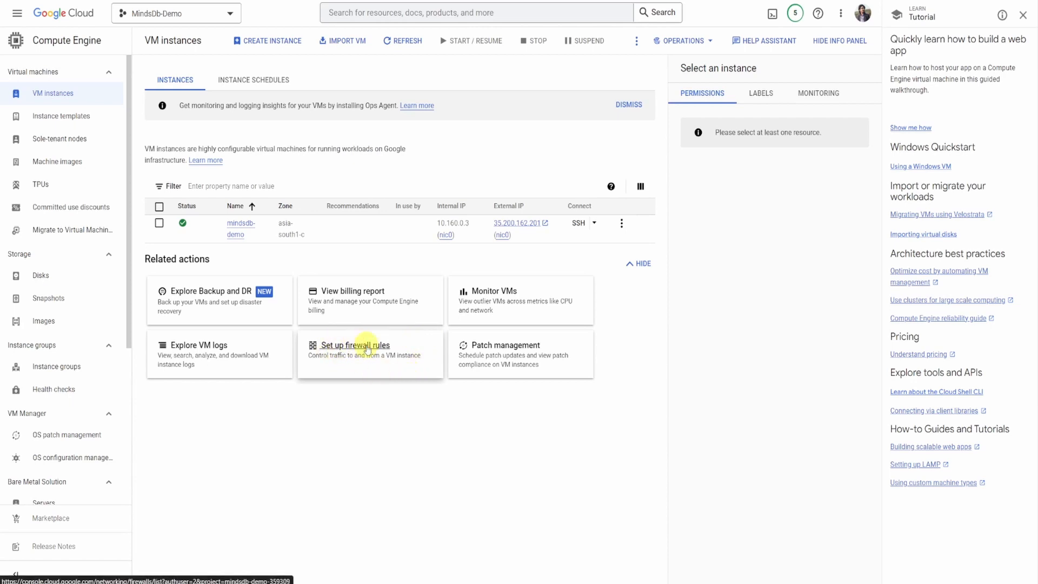
- Open the firewall rules setup for the project and start a new firewall rule named mindsdb-firewall
left_click(368, 349)
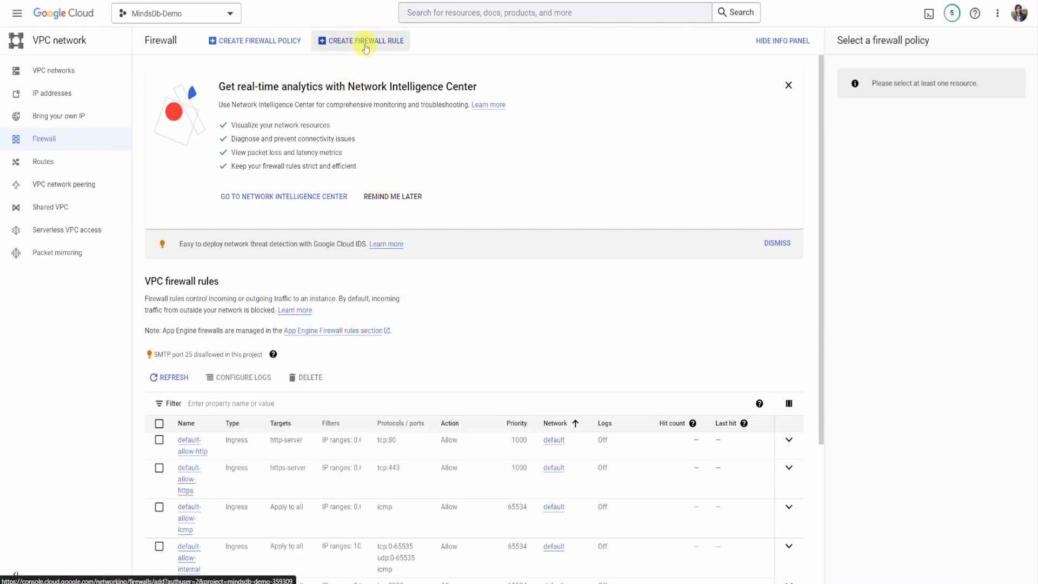
left_click(369, 44)
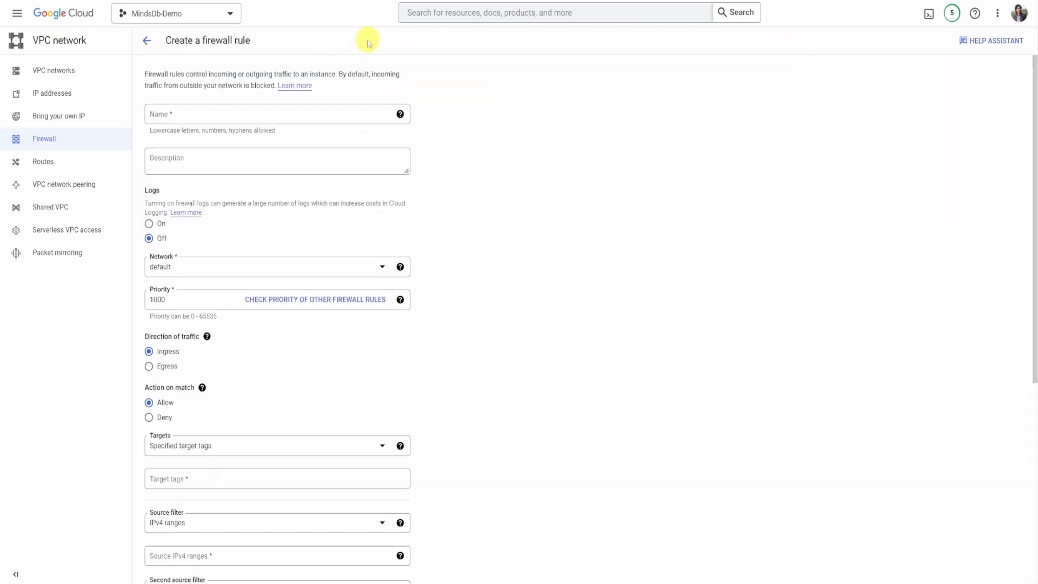
left_click(270, 110)
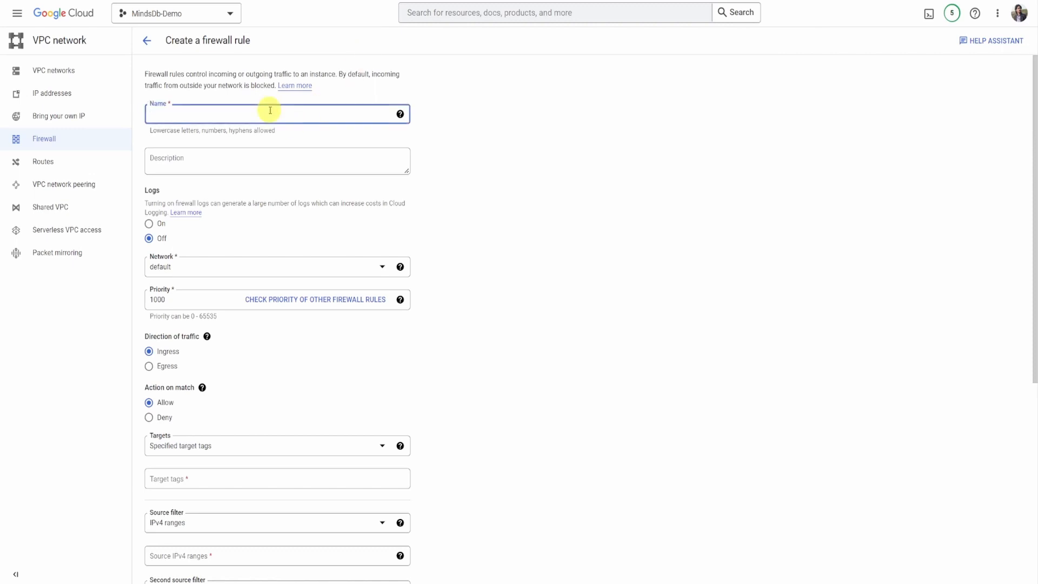
type("mindsdb-firewall")
- Enter the description "Allow traffic for MindsDB" for the firewall rule
left_click(258, 162)
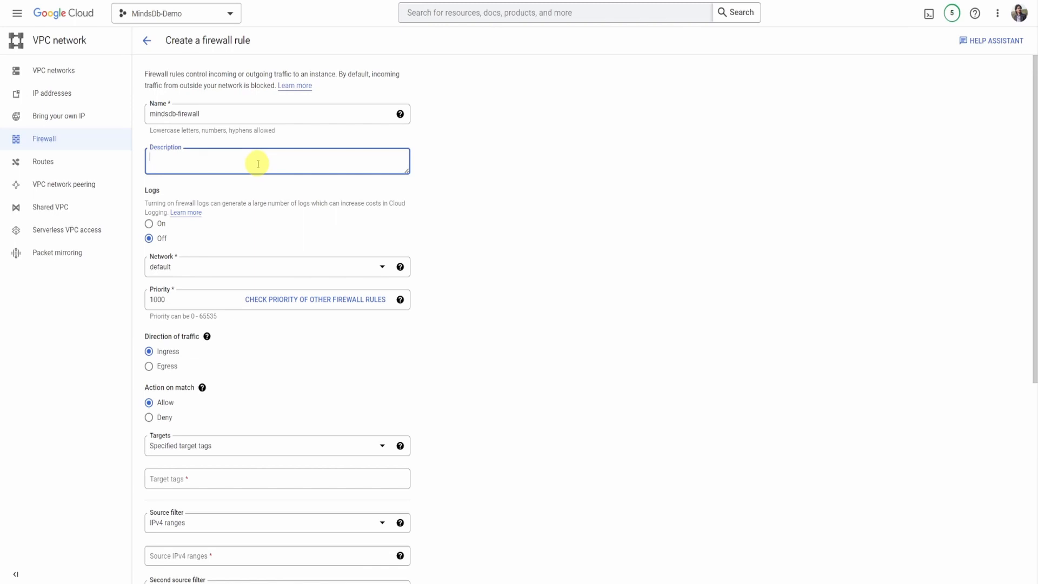
type("Allow traffic for MindsdDB")
key("BackSpace")
key("BackSpace")
key("BackSpace")
type("DB")
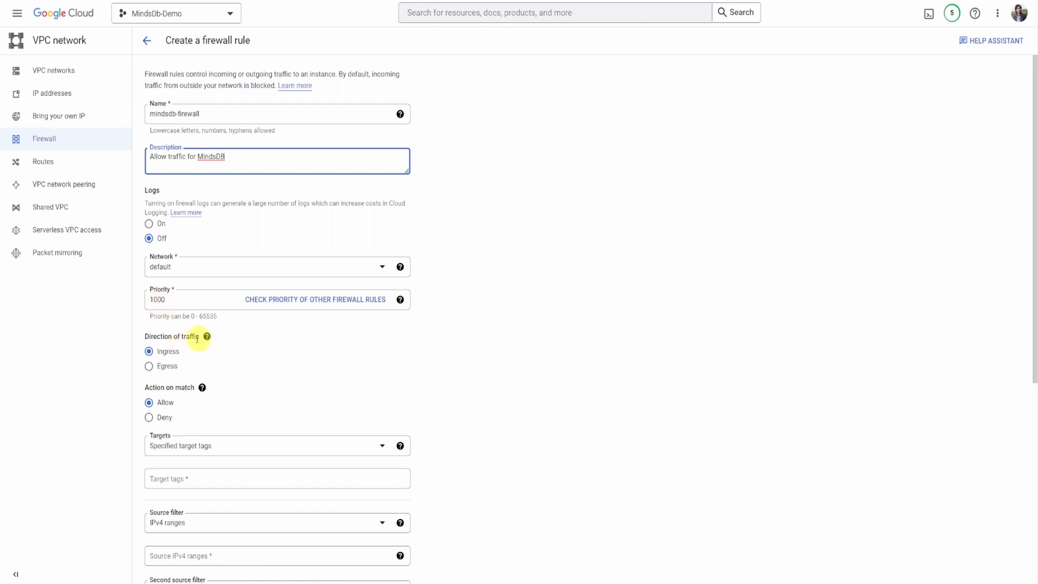
- Add http-server as the target tag of the firewall rule
scroll(268, 374, "down", 2)
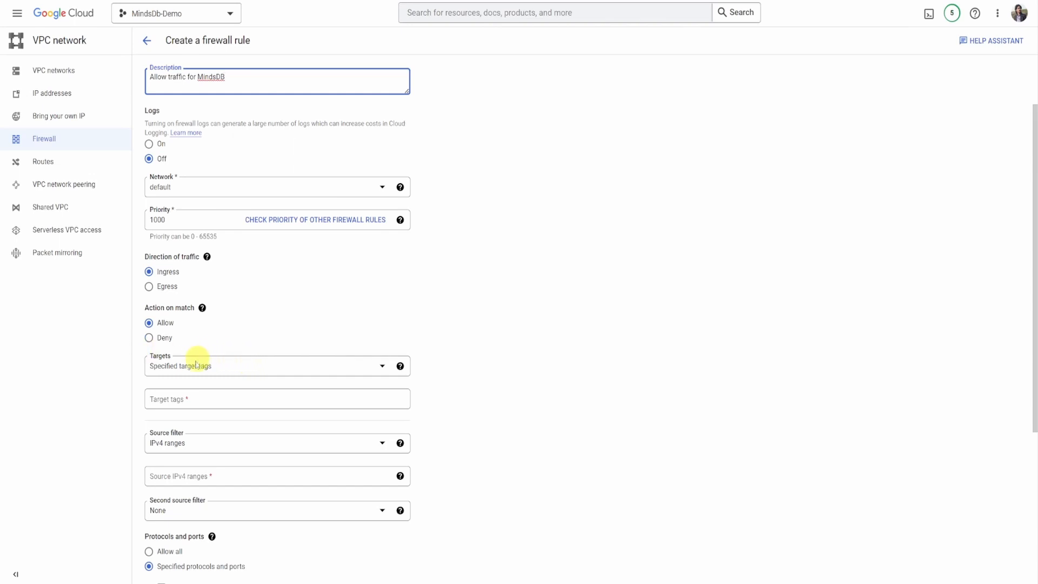
left_click(195, 399)
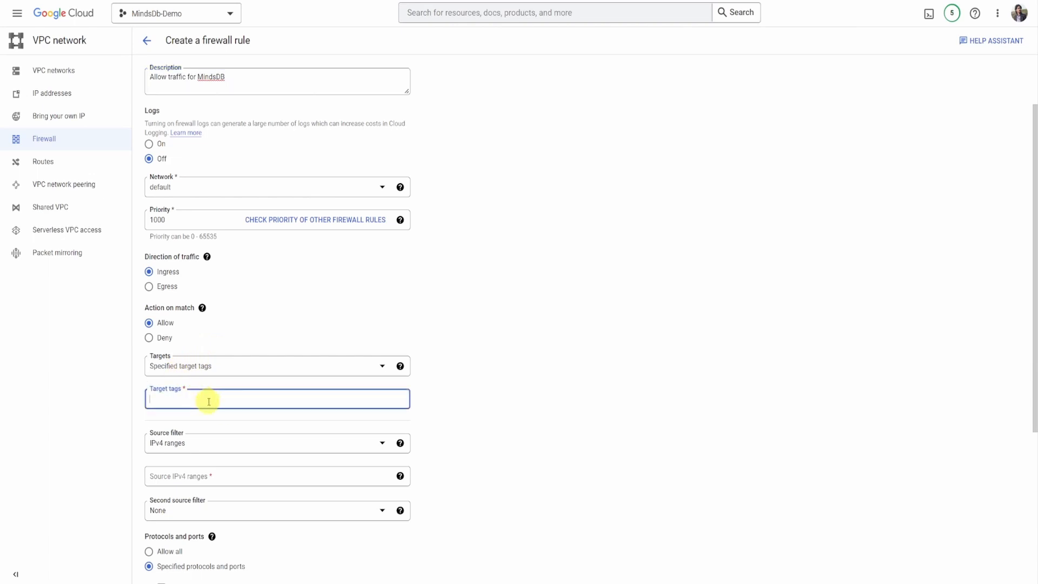
type("http-server")
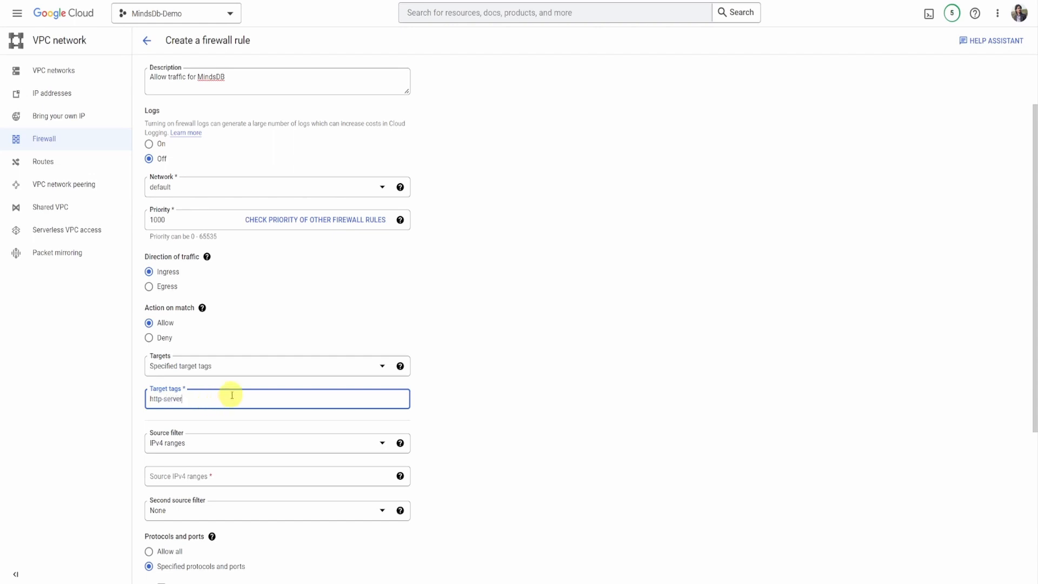
left_click(440, 420)
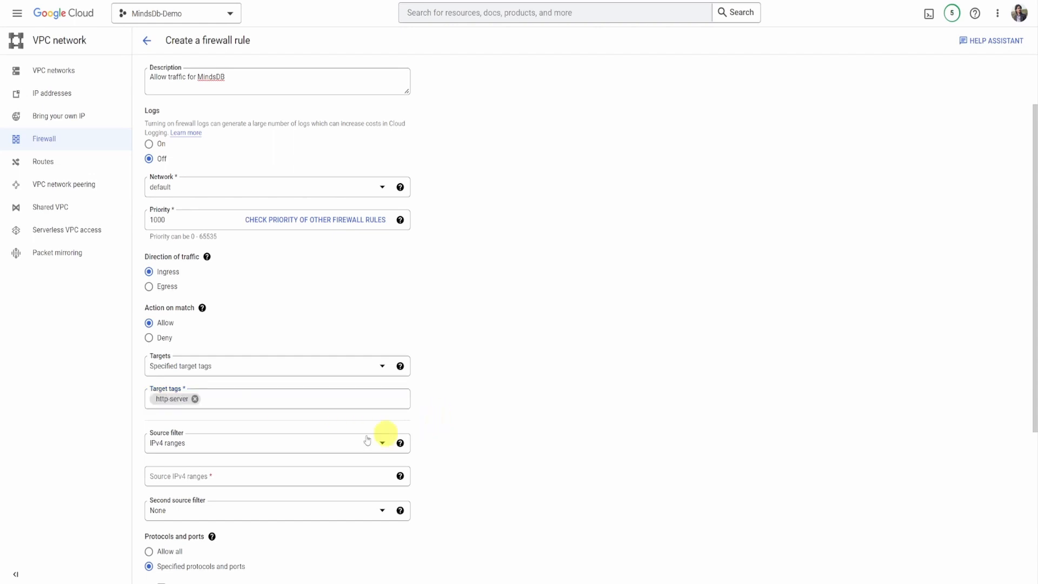
- Set the rule's source IPv4 range to 0.0.0.0/0
scroll(299, 415, "down", 3)
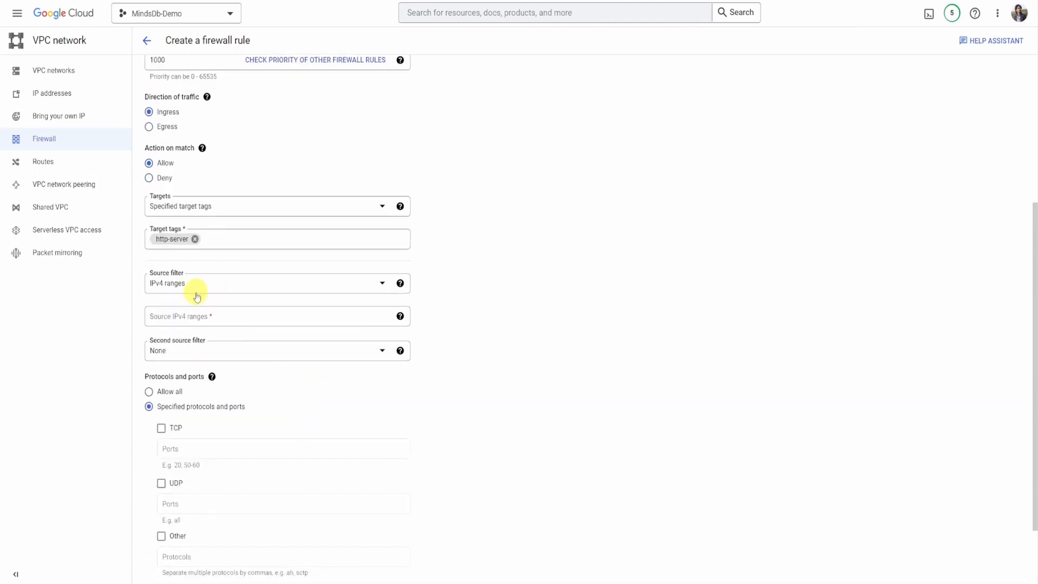
left_click(168, 317)
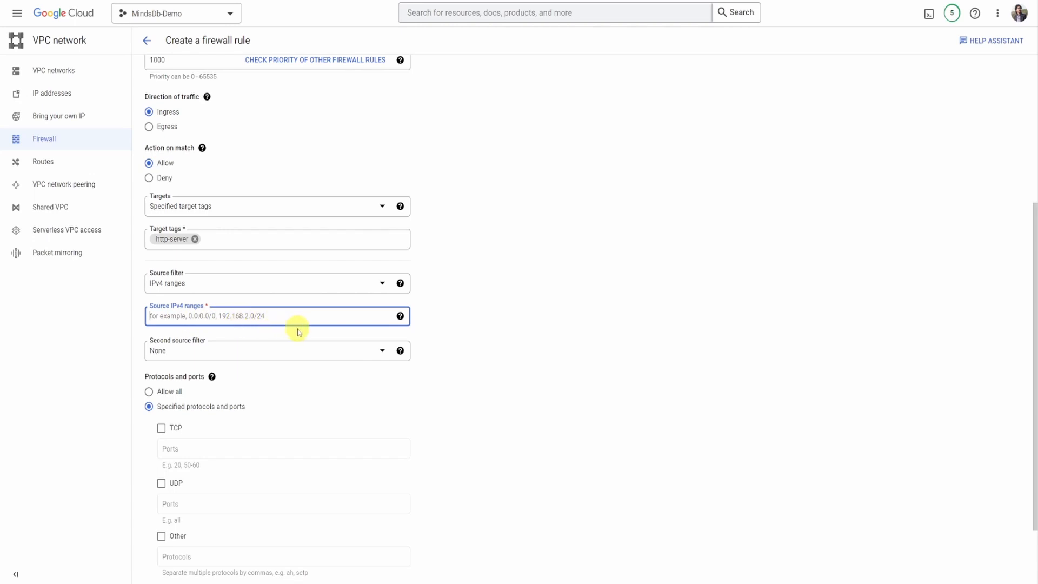
type("0.0")
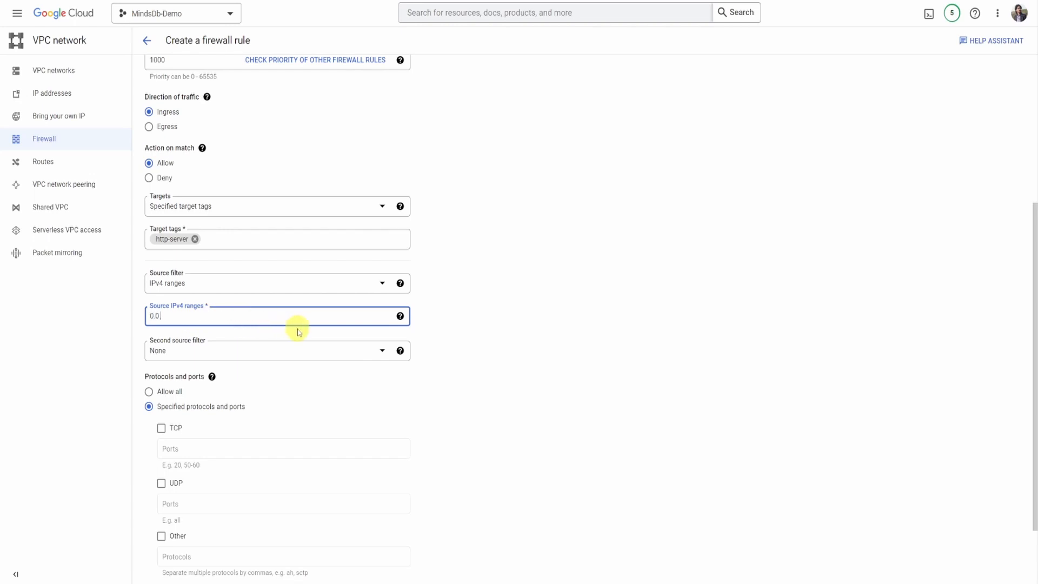
type(".0.0/0")
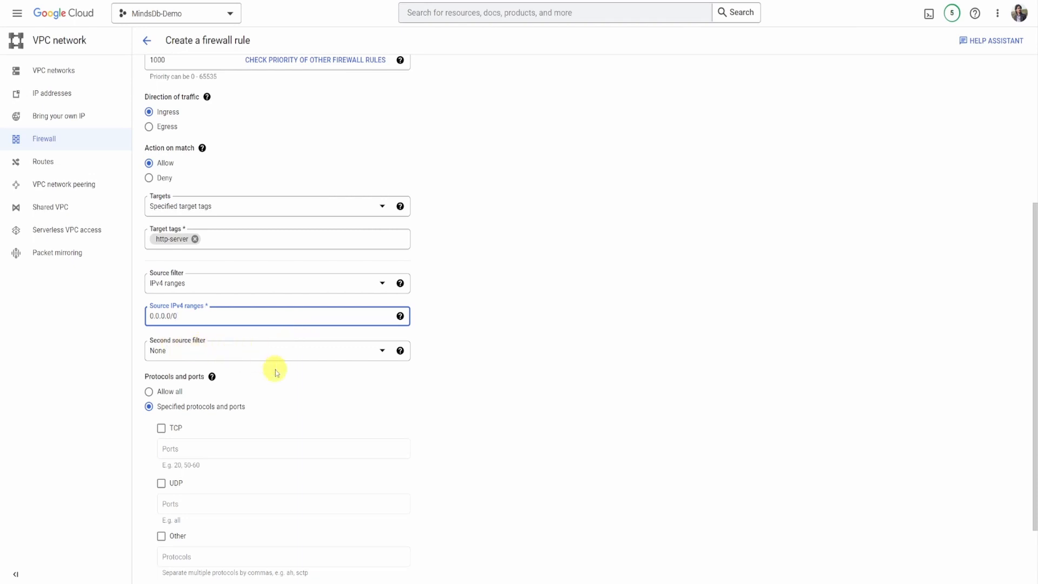
- Enable TCP with ports 47334,47335 for the rule, create it and check its entry in the VPC firewall rules
scroll(274, 366, "down", 2)
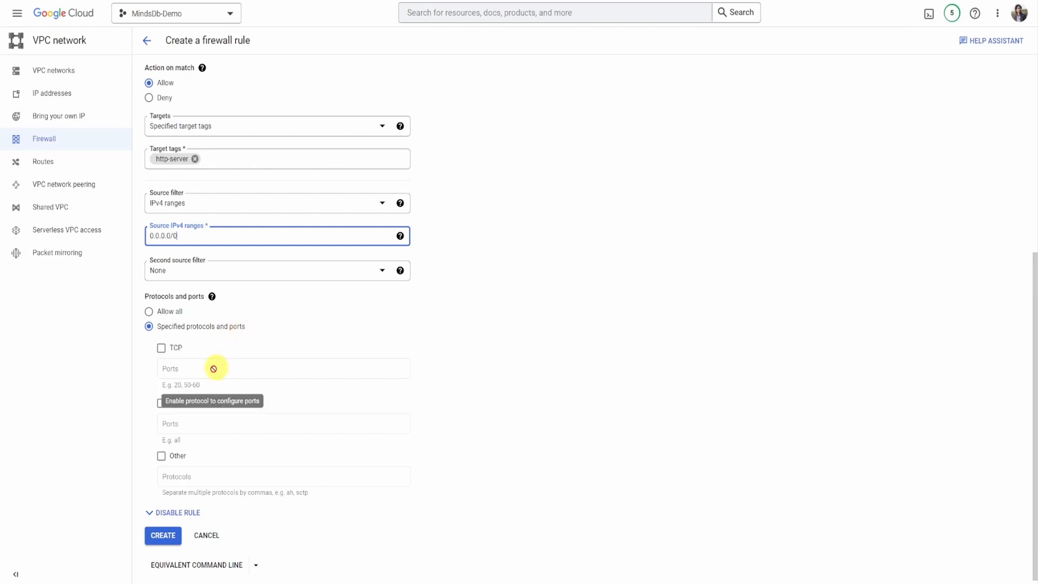
left_click(161, 349)
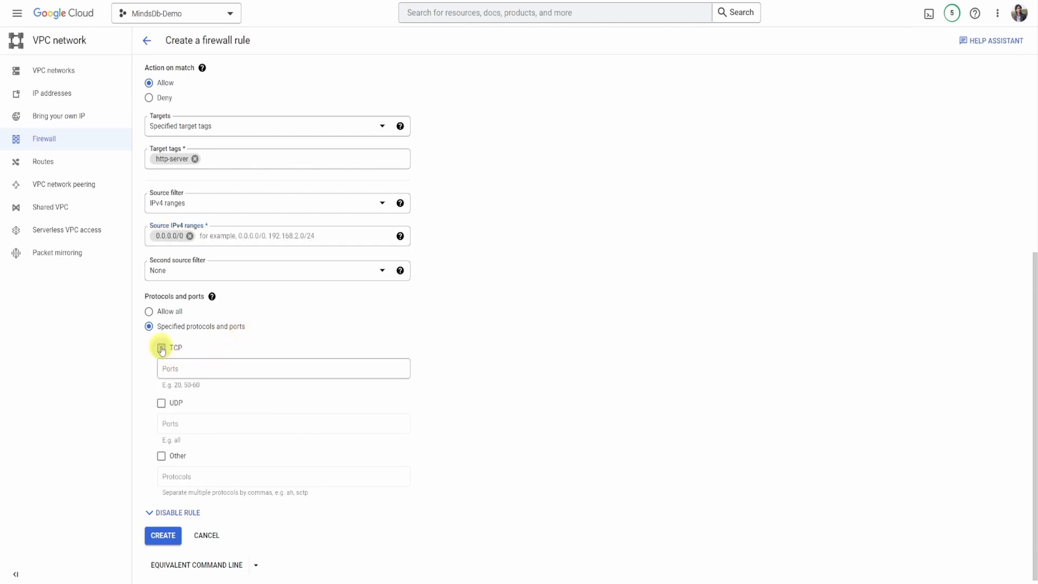
left_click(196, 370)
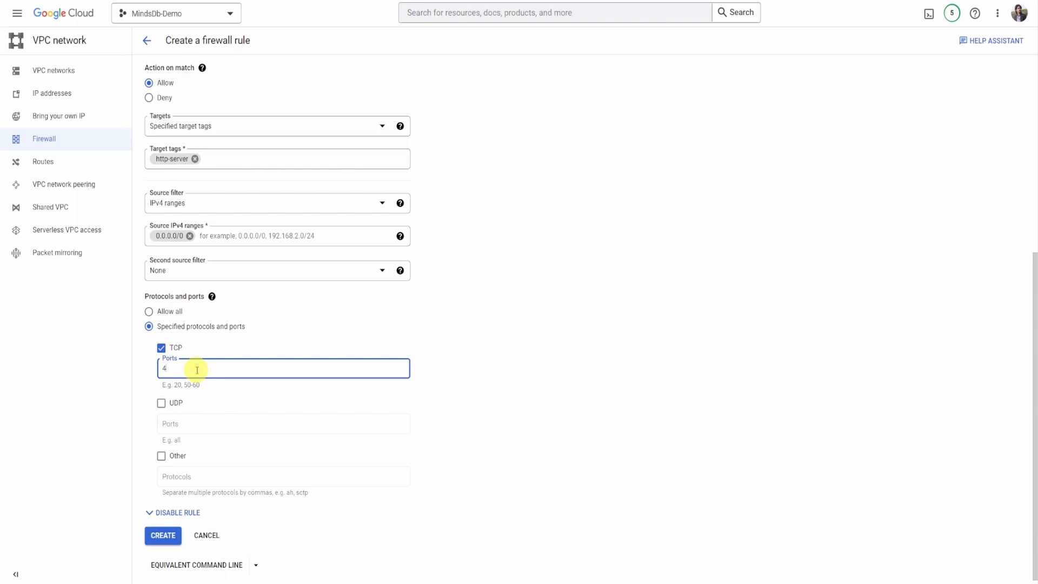
type("47334,47335")
scroll(234, 385, "down", 1)
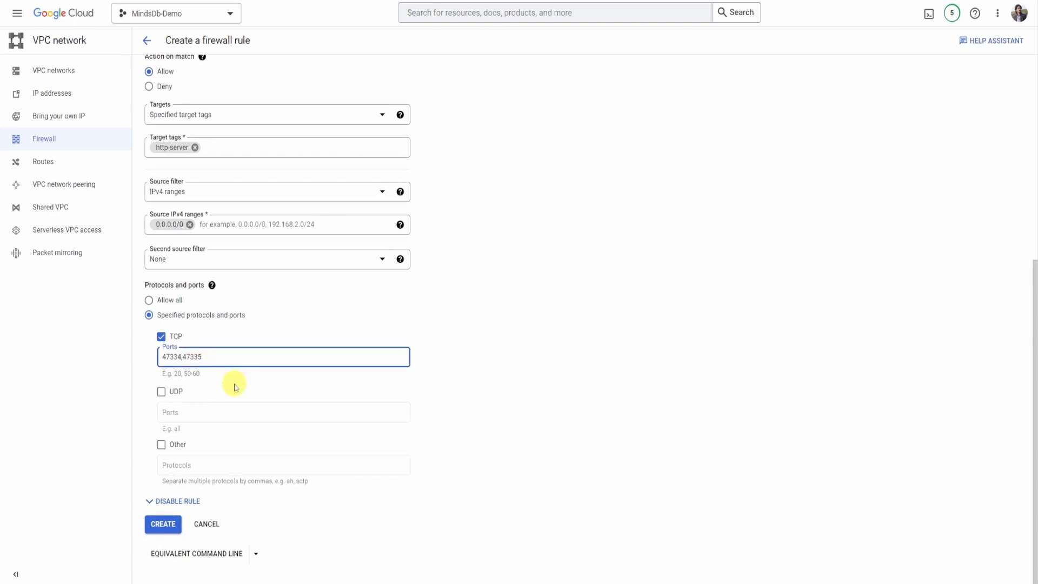
left_click(162, 526)
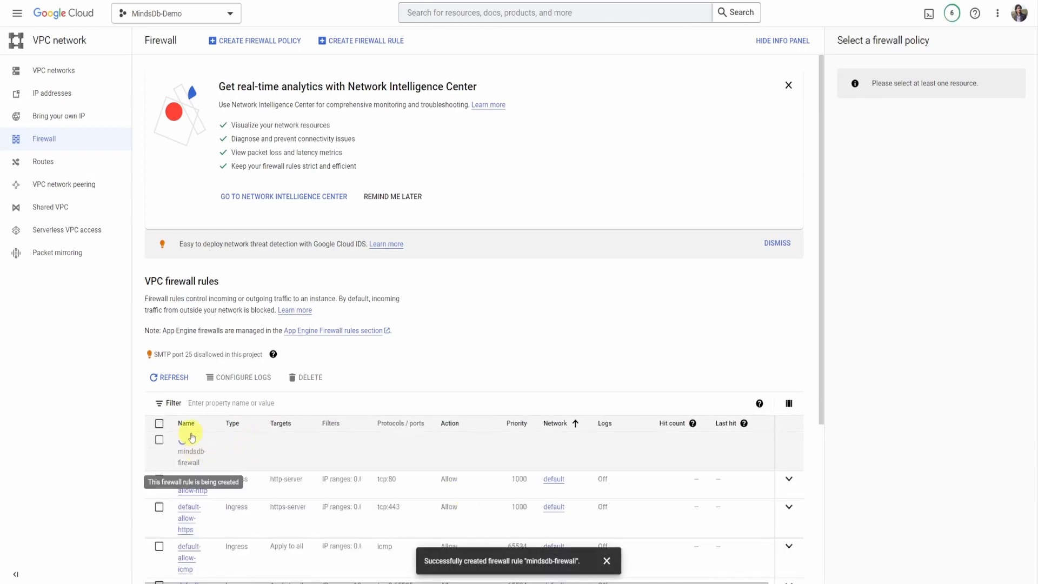
scroll(271, 449, "down", 5)
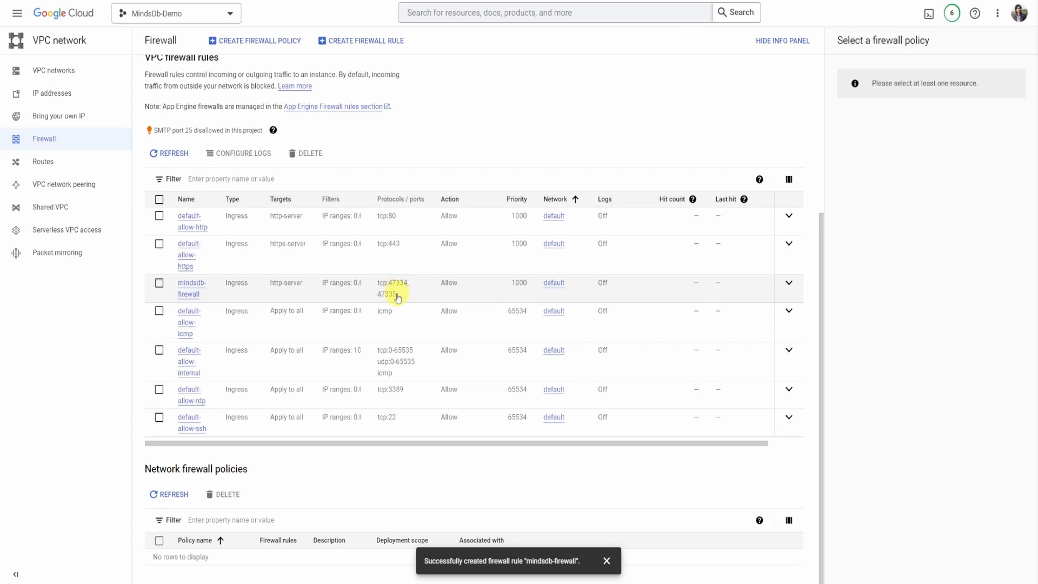
scroll(350, 323, "up", 4)
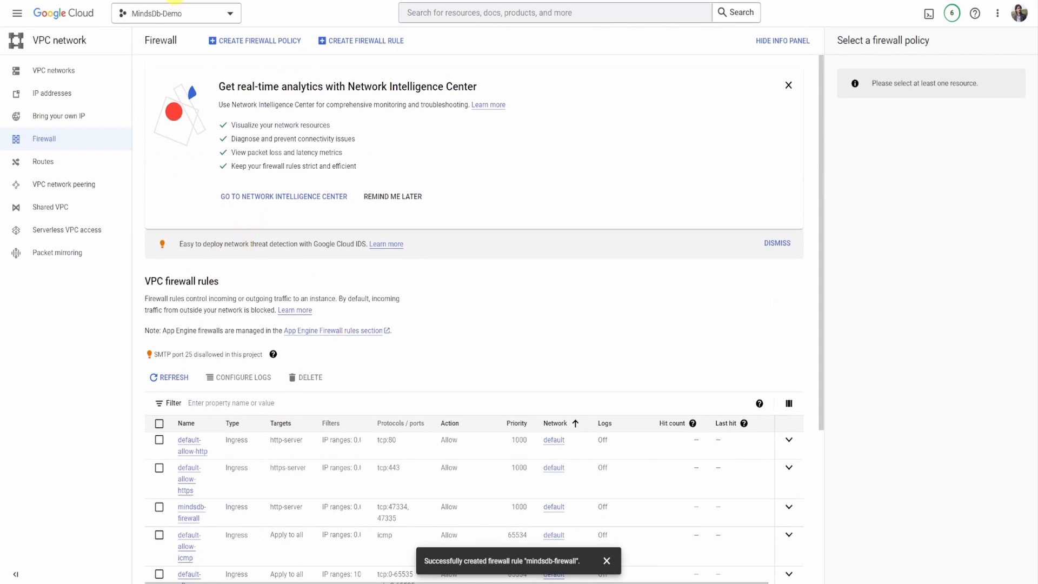
- Load the copied external IP address with port 47334 in a new browser tab to reach the MindsDB editor
key("ctrl+t")
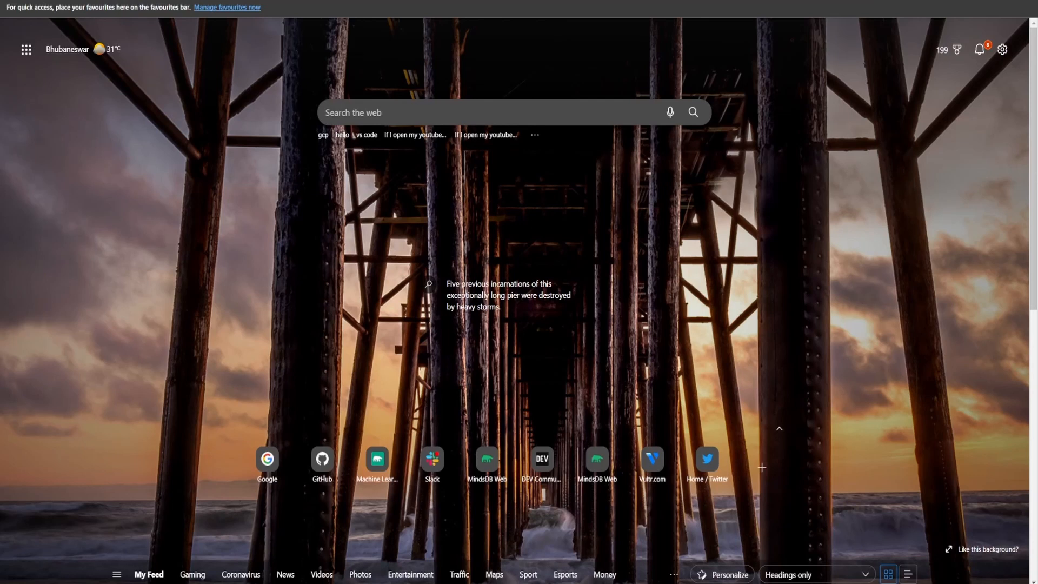
type("35.200.162.201")
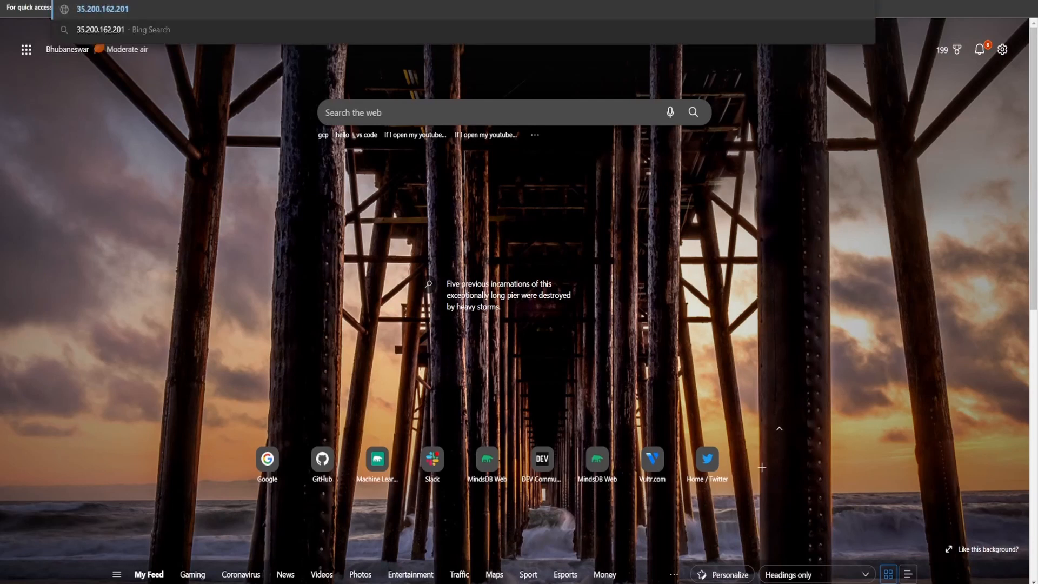
type(":47334")
key("Return")
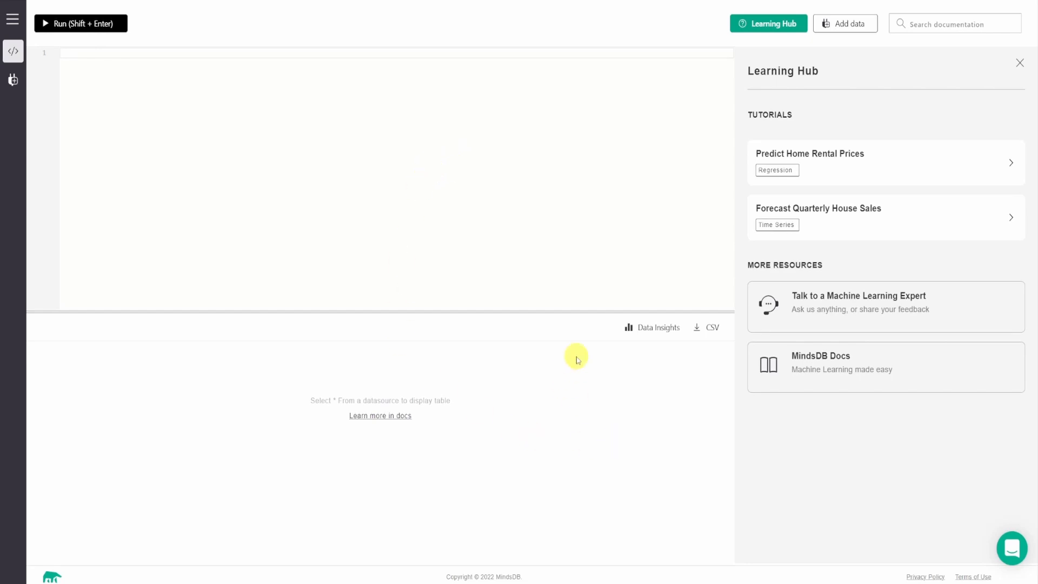
- Write the query "Show Tables;" in the MindsDB SQL editor and run it
left_click(168, 61)
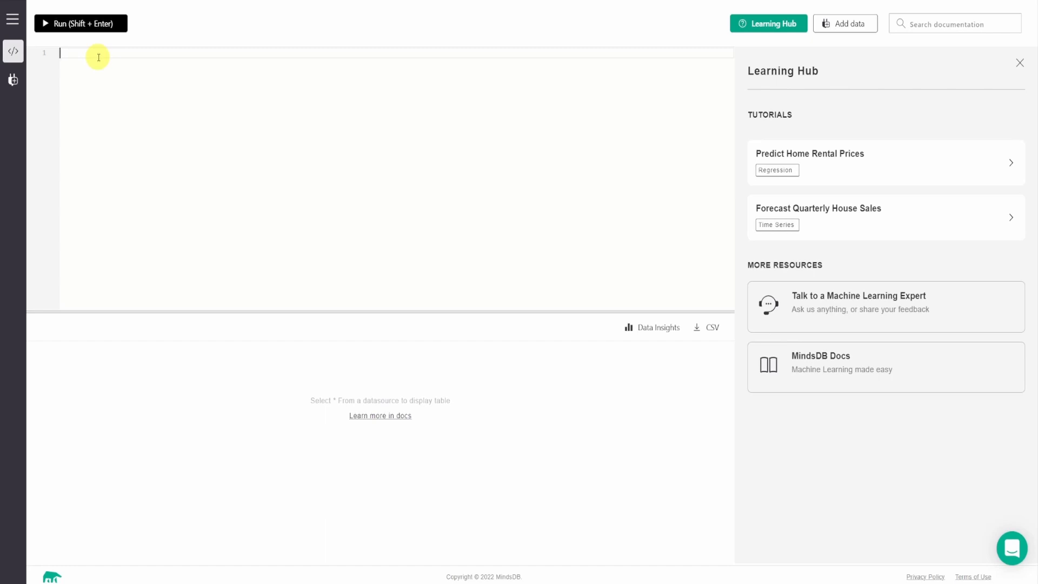
type("Show Tables;")
left_click(100, 26)
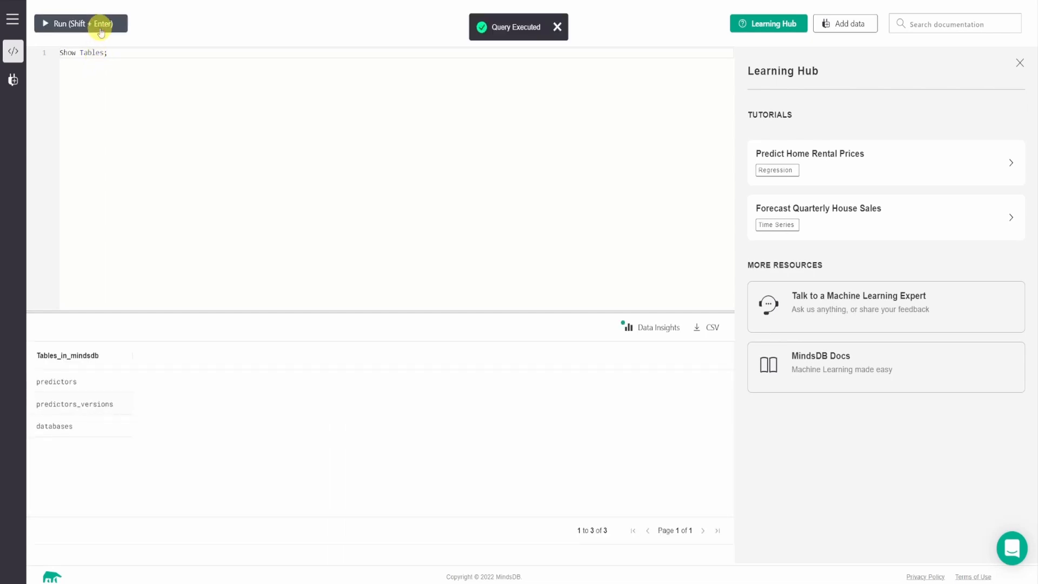